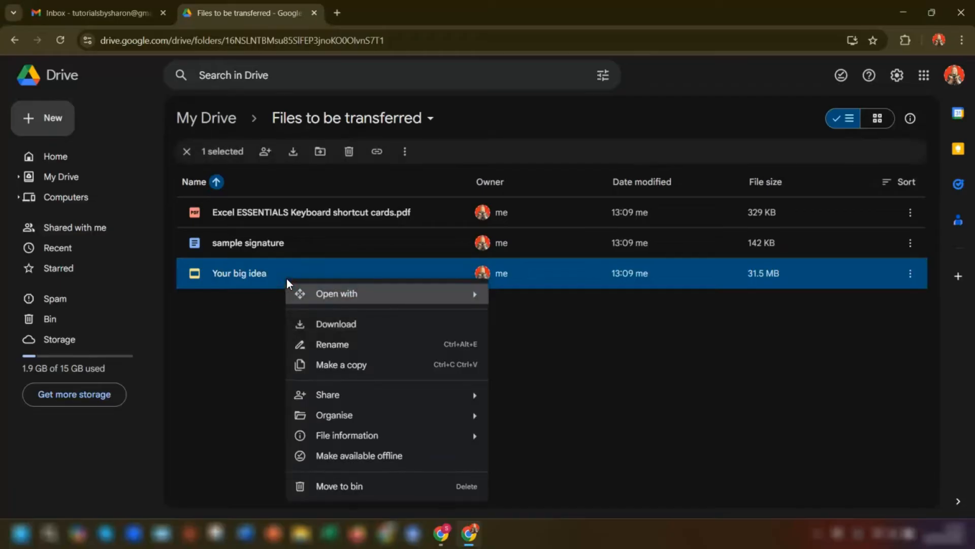
Share 'Your big idea' with the second account as Editor and reload the folder
{"action": "mouse_move", "coordinate": [364, 399]}
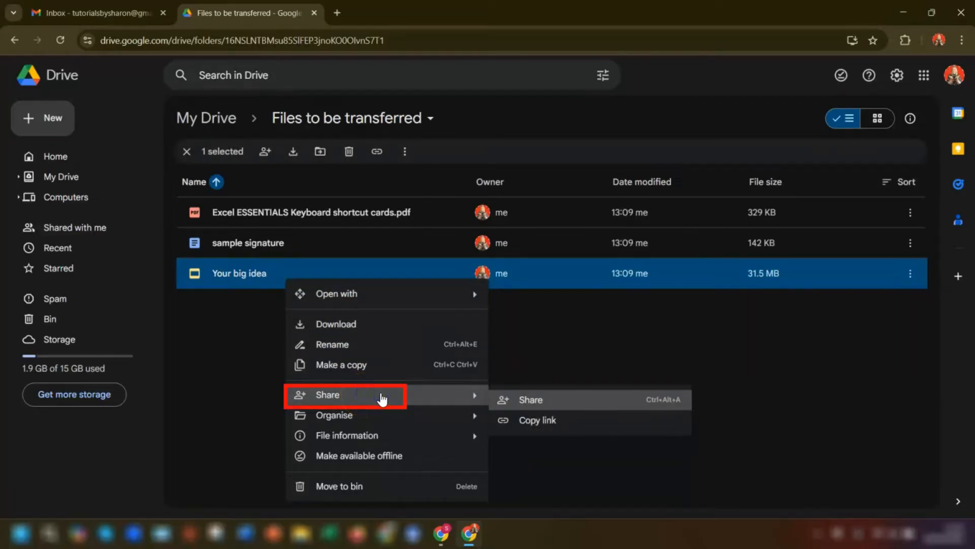
{"action": "left_click", "coordinate": [532, 399]}
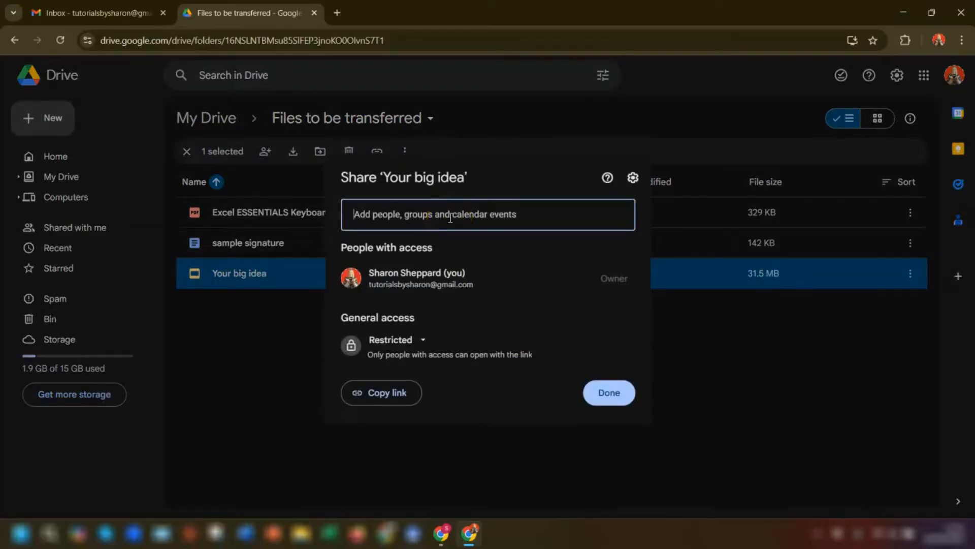
{"action": "key", "text": "ctrl+v"}
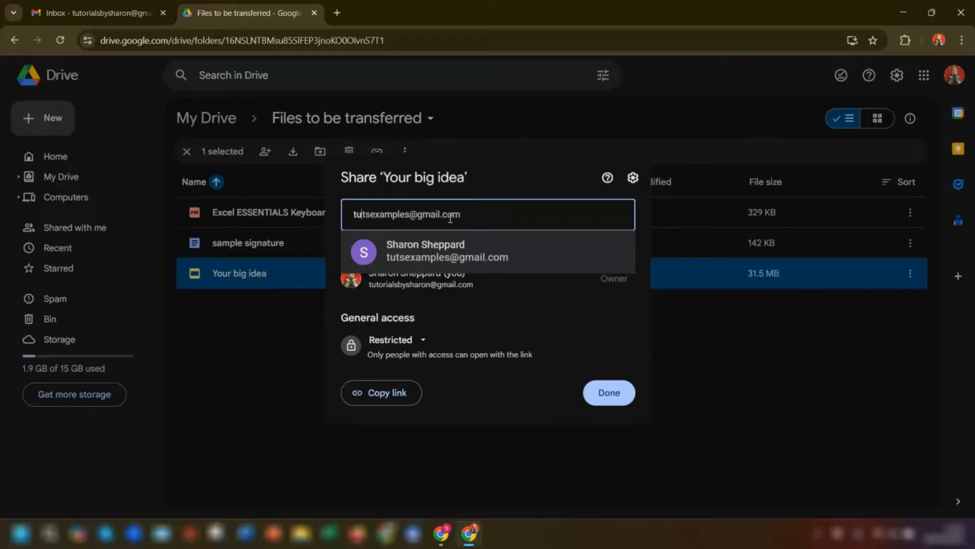
{"action": "mouse_move", "coordinate": [433, 257]}
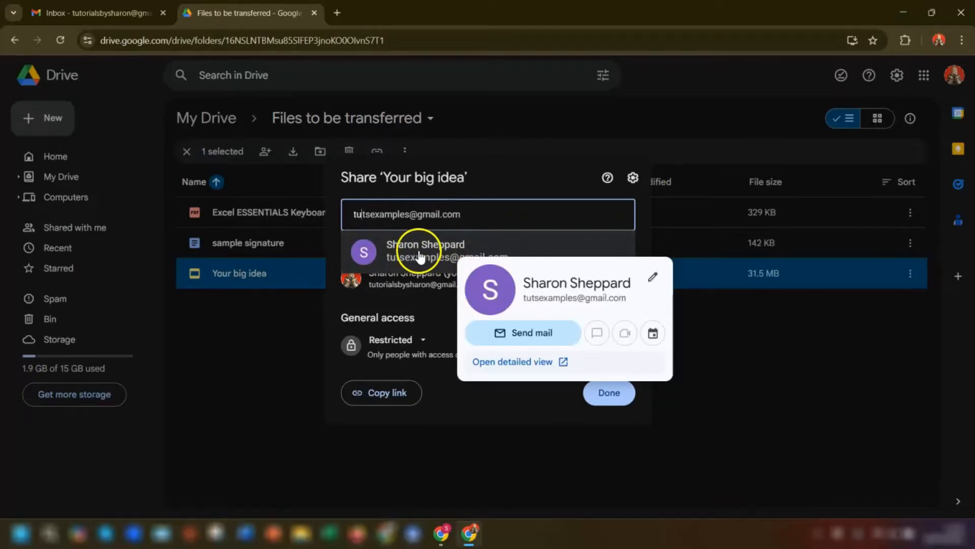
{"action": "left_click", "coordinate": [419, 254]}
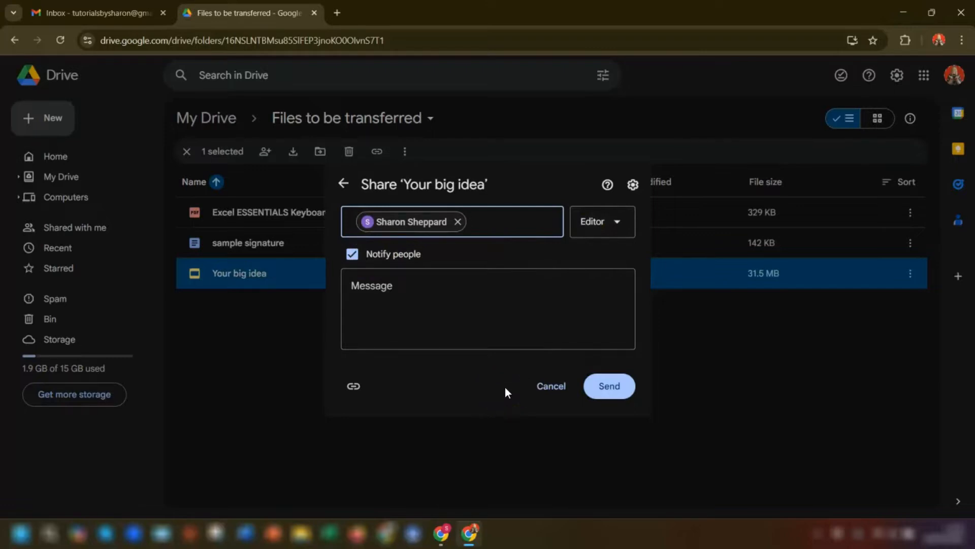
{"action": "left_click", "coordinate": [605, 387]}
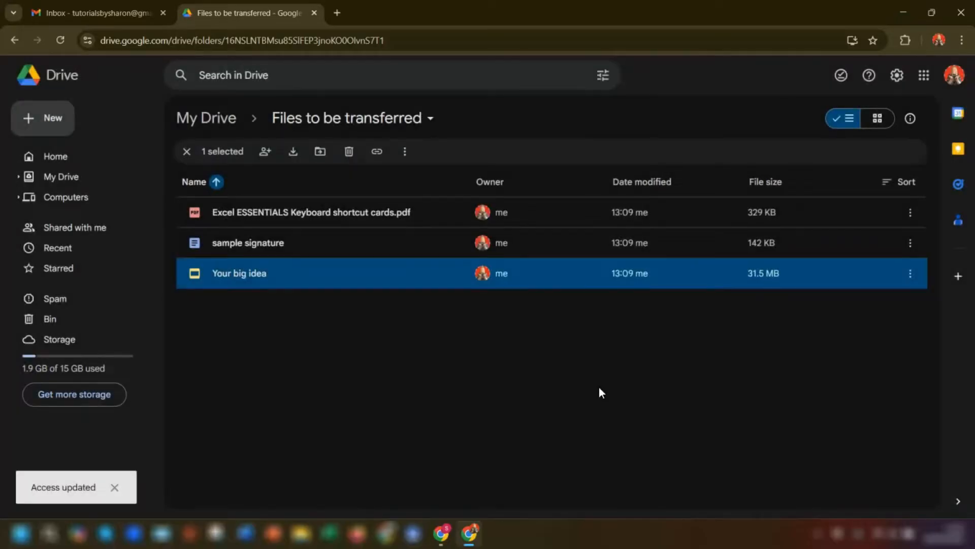
{"action": "left_click", "coordinate": [598, 387]}
{"action": "left_click", "coordinate": [59, 41]}
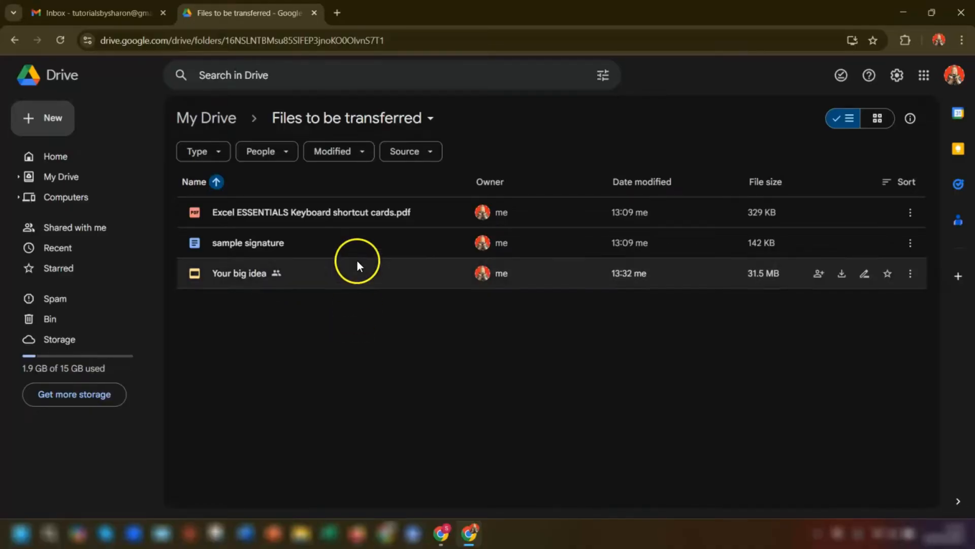
Share the Excel ESSENTIALS PDF and sample signature file together with the second account as editors
{"action": "left_click", "coordinate": [368, 219]}
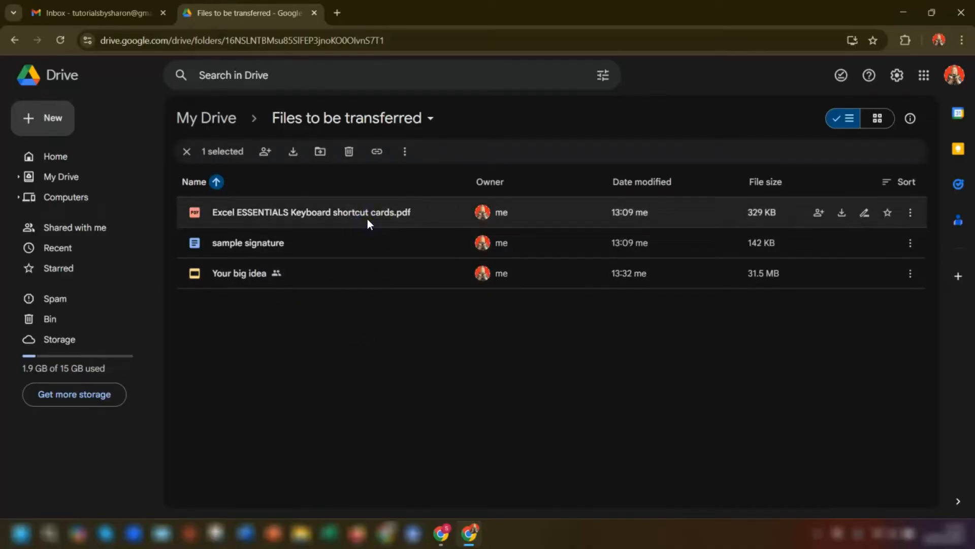
{"action": "left_click", "coordinate": [372, 243]}
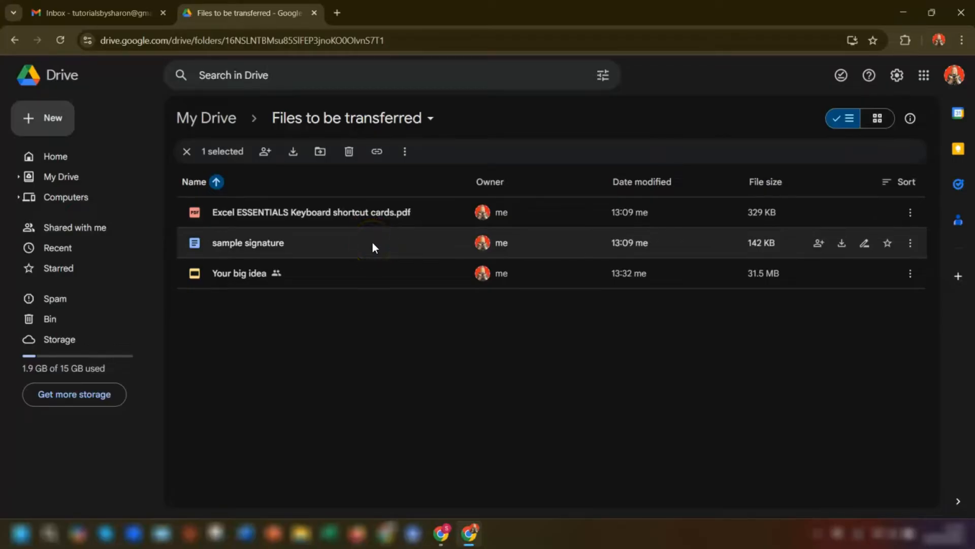
{"action": "left_click", "coordinate": [373, 243], "text": "ctrl"}
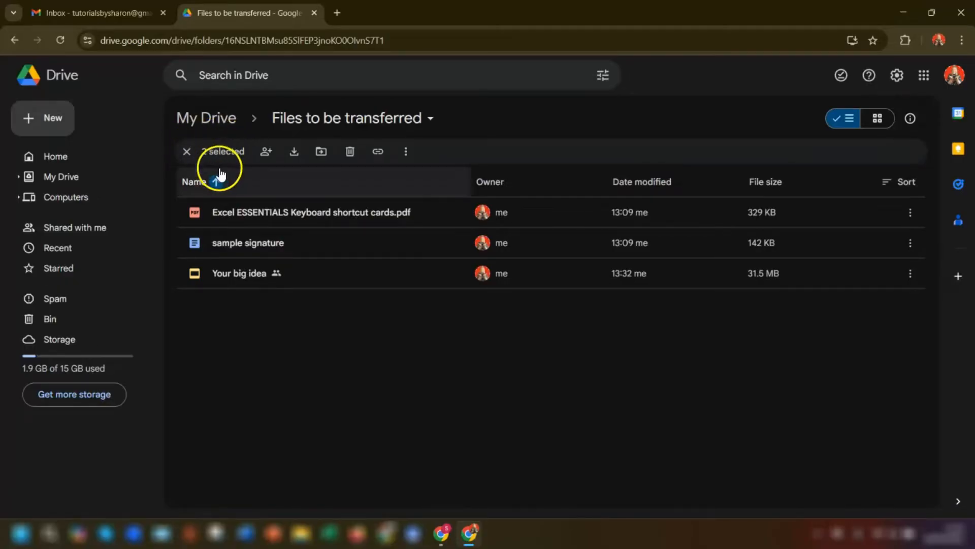
{"action": "left_click", "coordinate": [267, 152]}
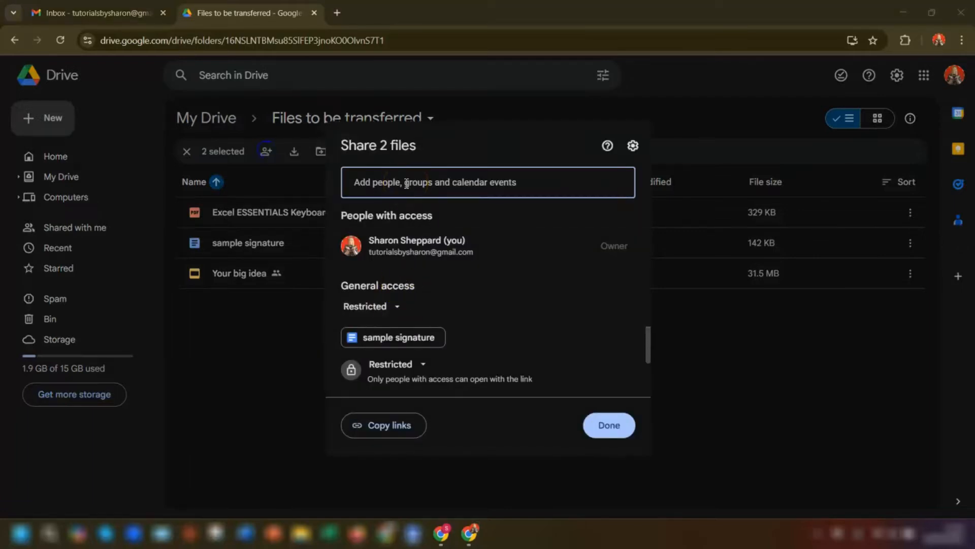
{"action": "key", "text": "ctrl+v"}
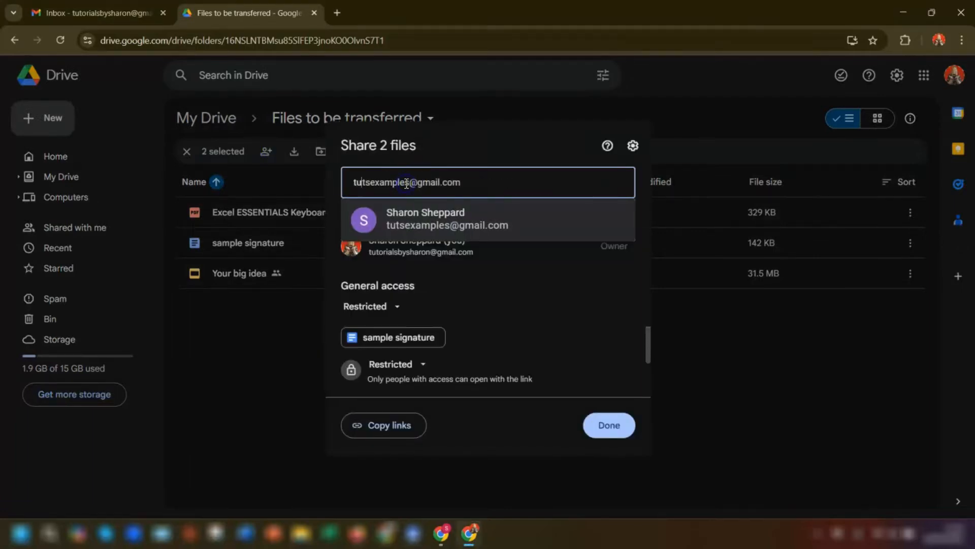
{"action": "left_click", "coordinate": [408, 214]}
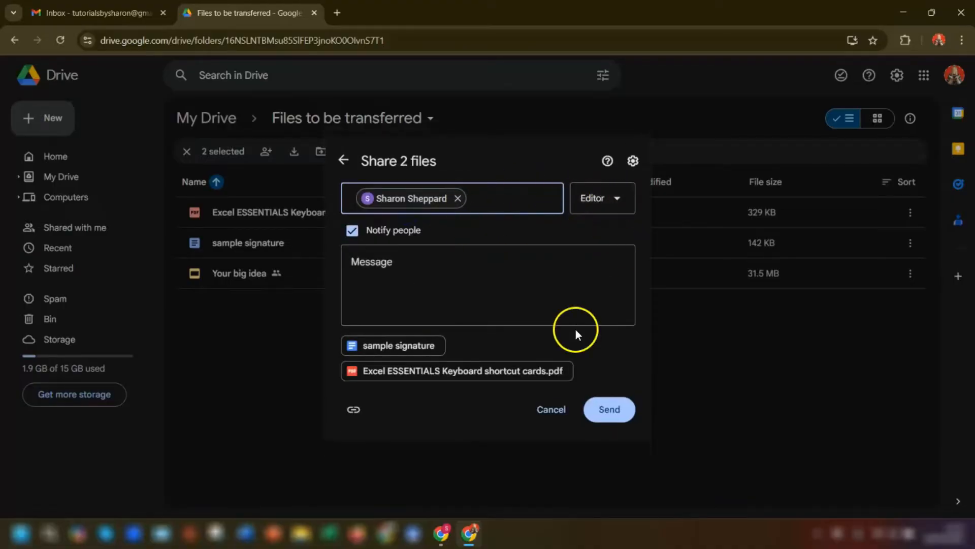
{"action": "left_click", "coordinate": [612, 412]}
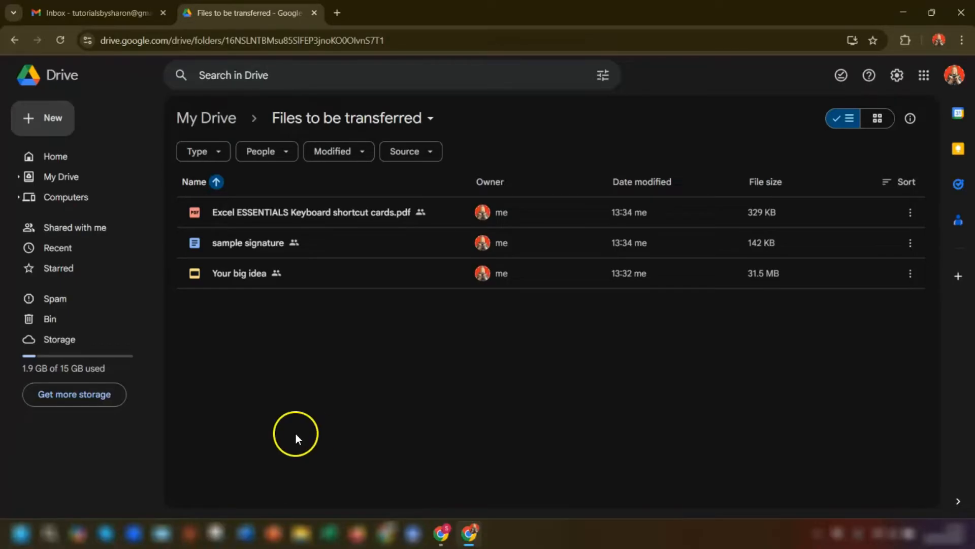
Invite the second account to own all three files, then switch to its Drive window
{"action": "left_click", "coordinate": [300, 220]}
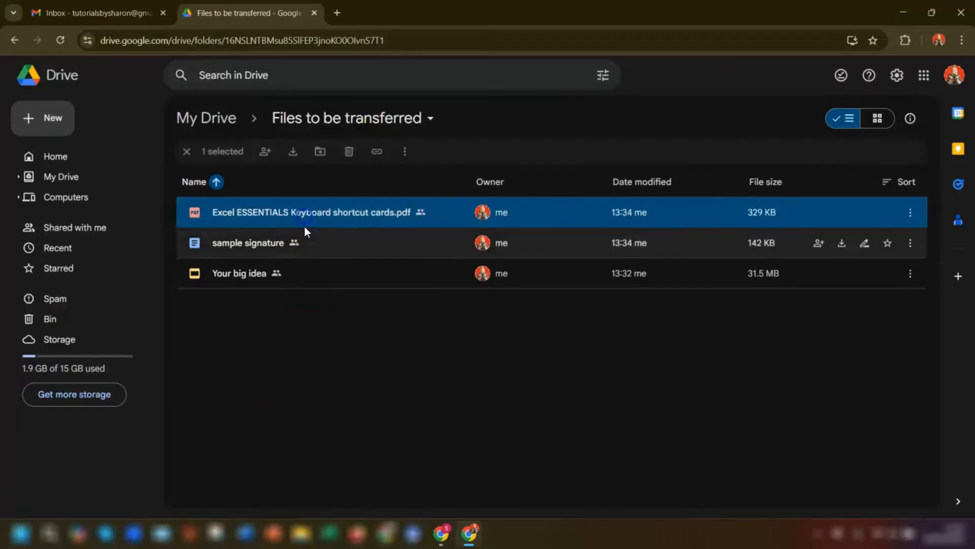
{"action": "left_click", "coordinate": [293, 273], "text": "shift"}
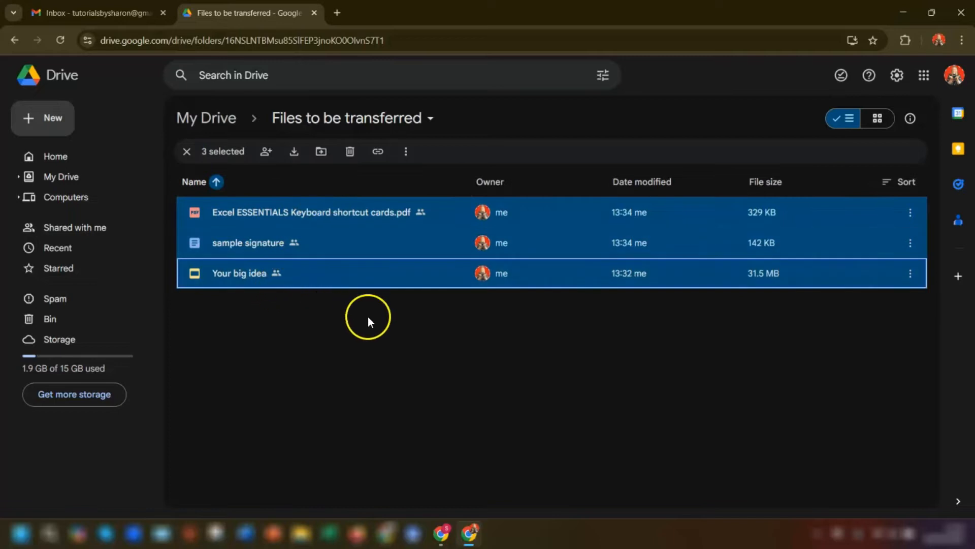
{"action": "left_click", "coordinate": [266, 151]}
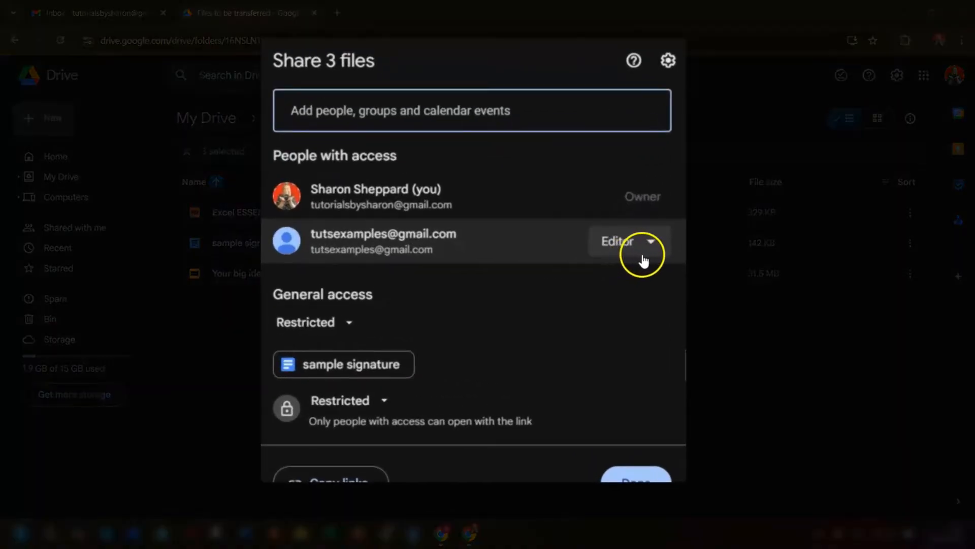
{"action": "left_click", "coordinate": [650, 251]}
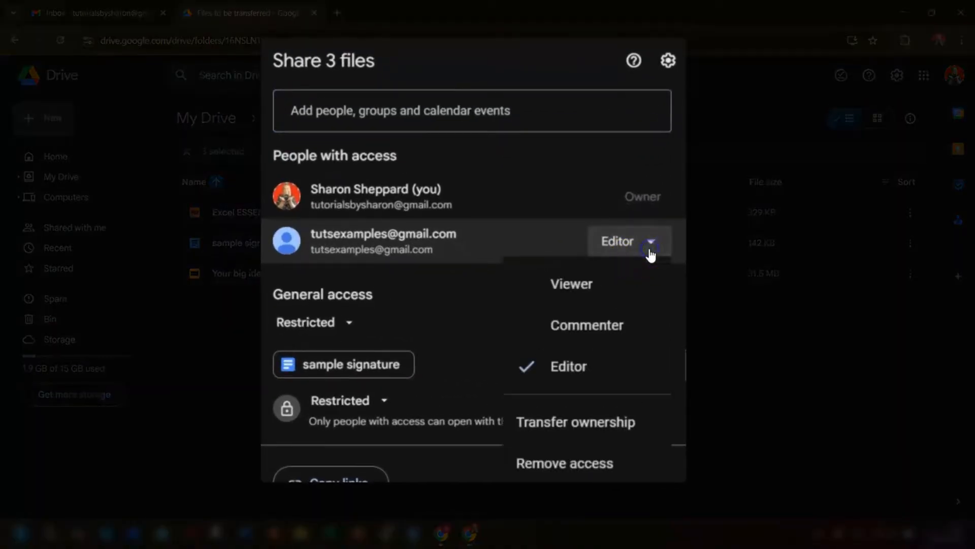
{"action": "left_click", "coordinate": [581, 427]}
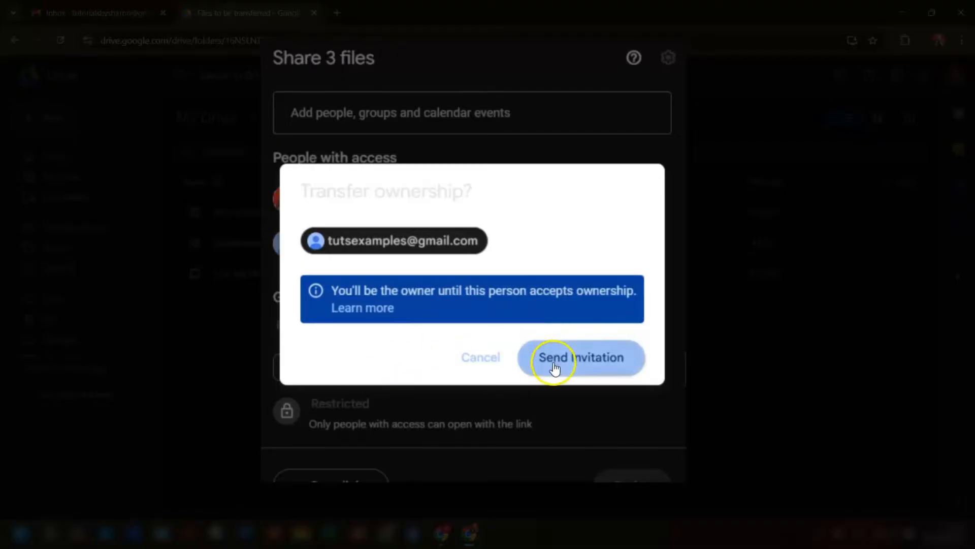
{"action": "left_click", "coordinate": [587, 360]}
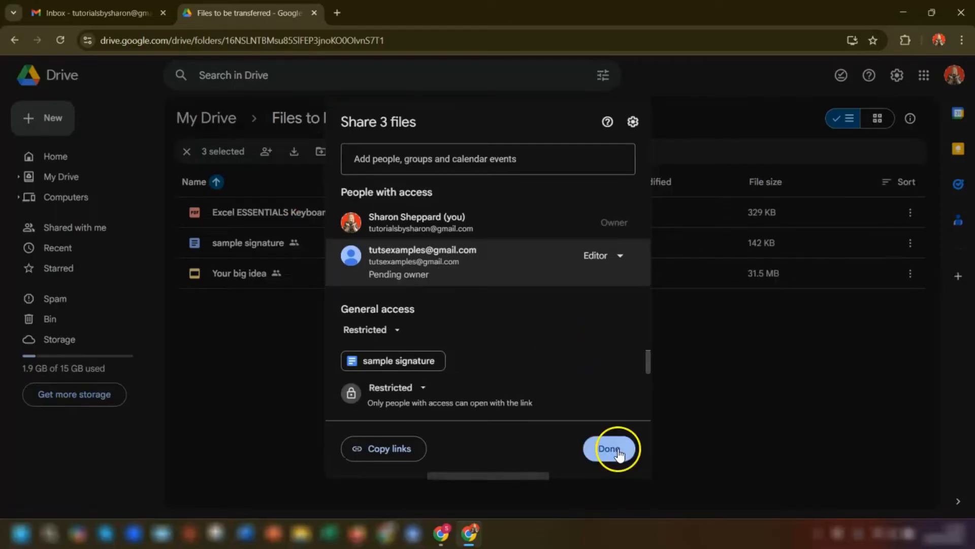
{"action": "left_click", "coordinate": [610, 385]}
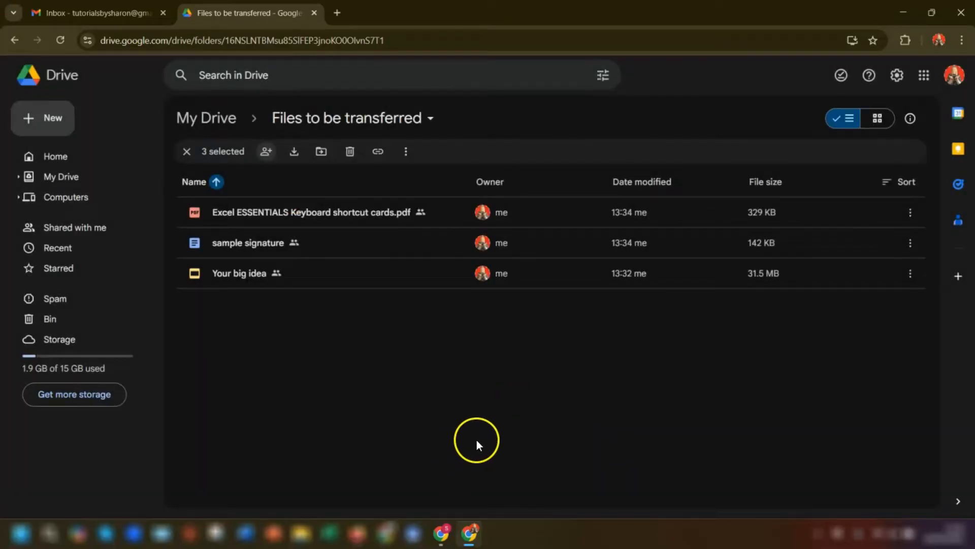
{"action": "left_click", "coordinate": [441, 535]}
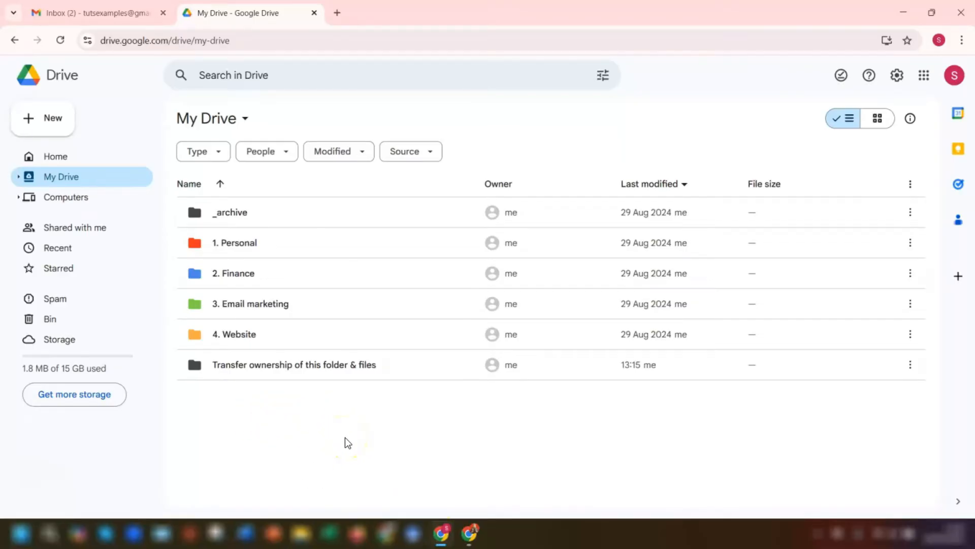
Open the 'Invitation to own 3 items' email in the second inbox and respond to reach Drive
{"action": "left_click", "coordinate": [81, 13]}
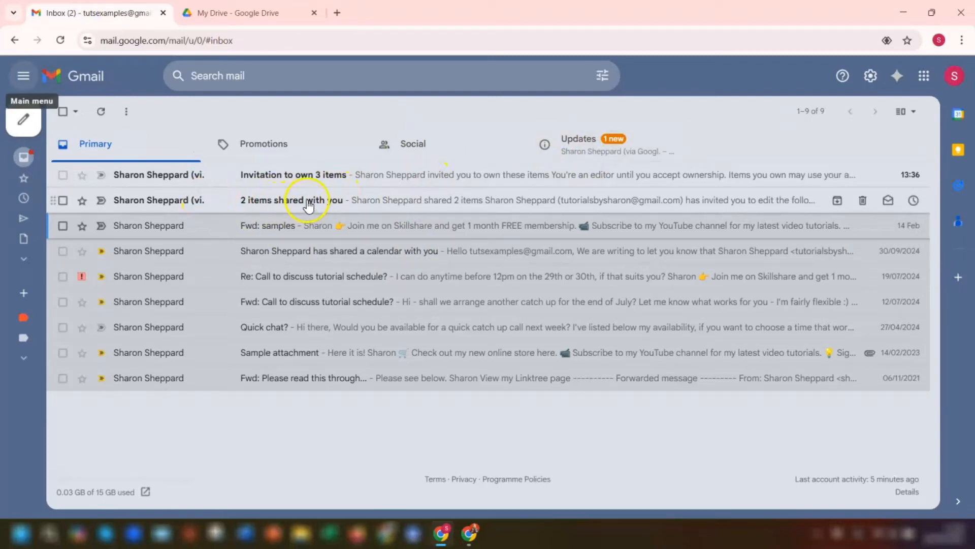
{"action": "left_click", "coordinate": [247, 179]}
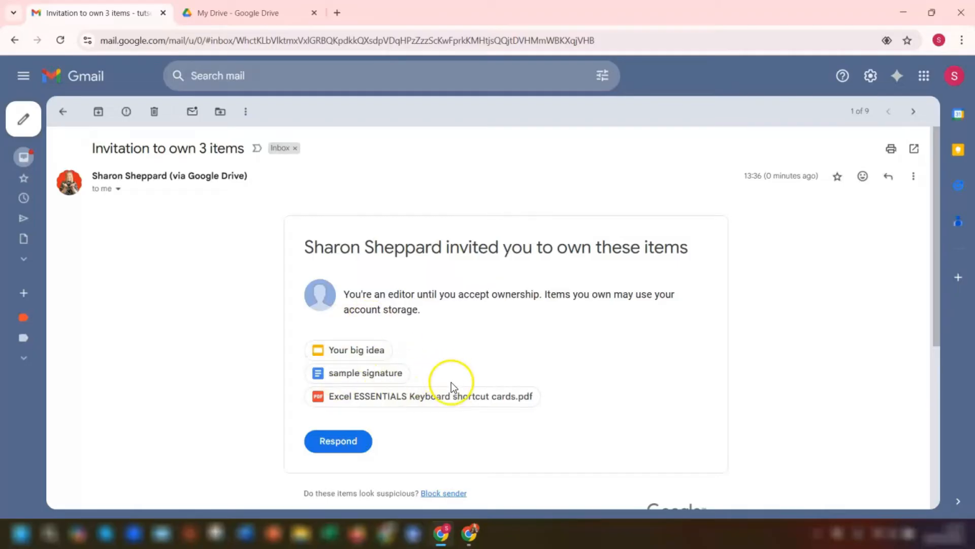
{"action": "left_click", "coordinate": [351, 445]}
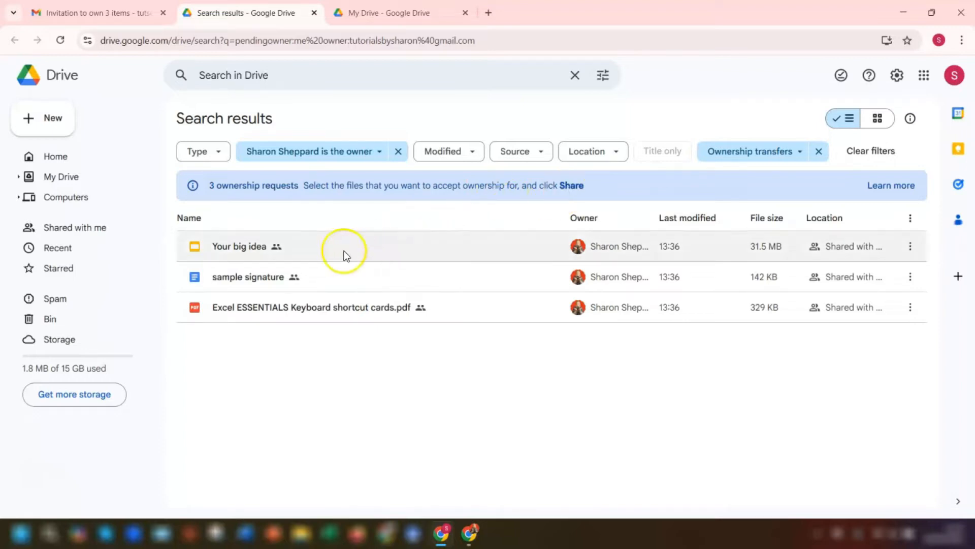
Accept ownership of all three pending files and view them in My Drive
{"action": "left_click", "coordinate": [322, 251]}
{"action": "left_click", "coordinate": [330, 311], "text": "shift"}
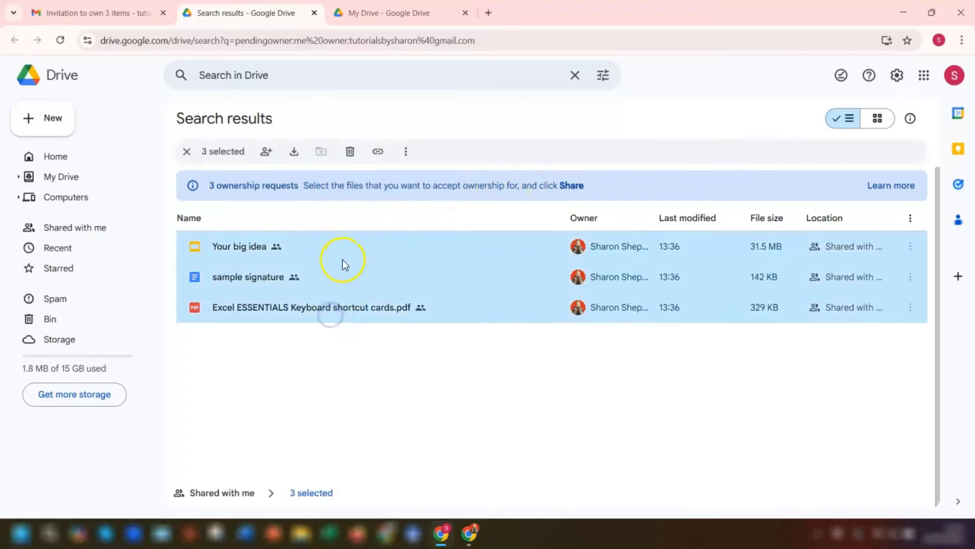
{"action": "left_click", "coordinate": [266, 152]}
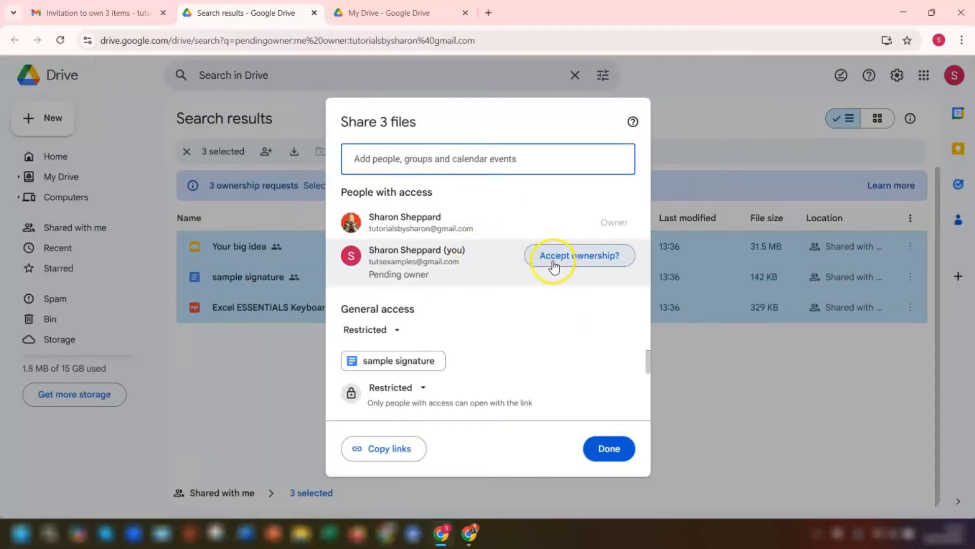
{"action": "left_click", "coordinate": [564, 257]}
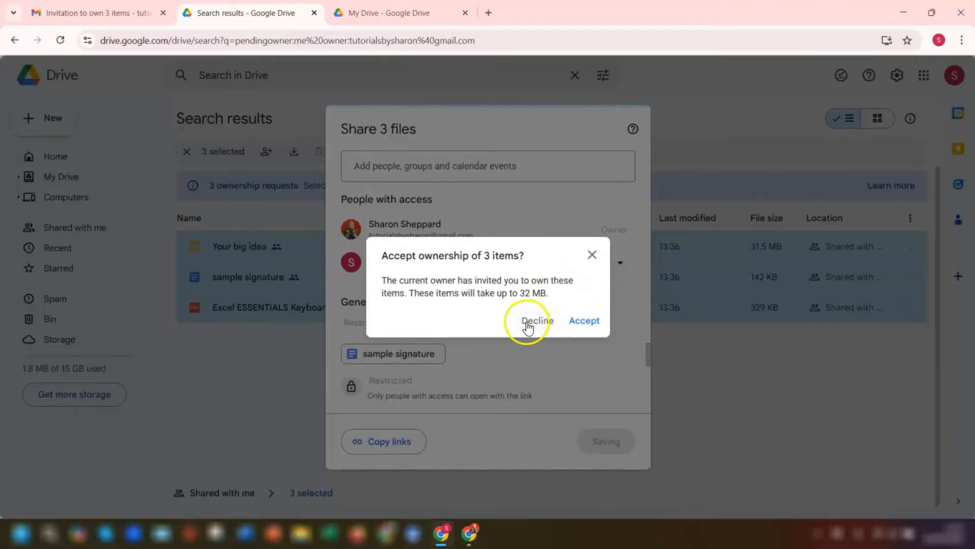
{"action": "left_click", "coordinate": [578, 325]}
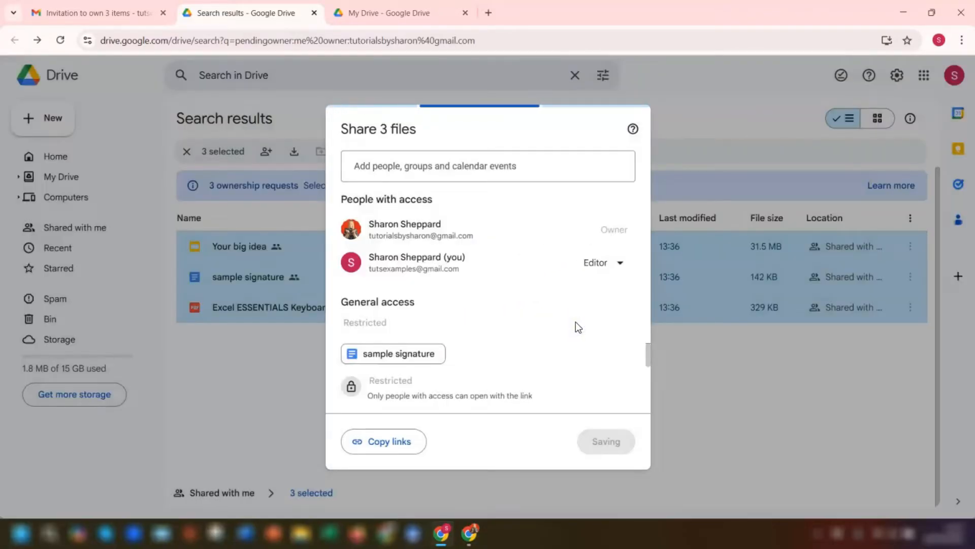
{"action": "left_click", "coordinate": [605, 443]}
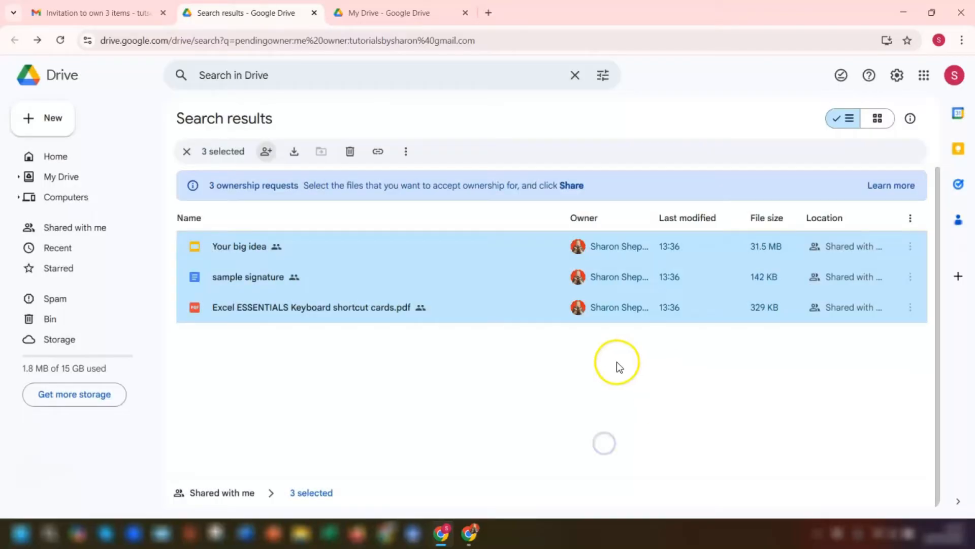
{"action": "left_click", "coordinate": [64, 177]}
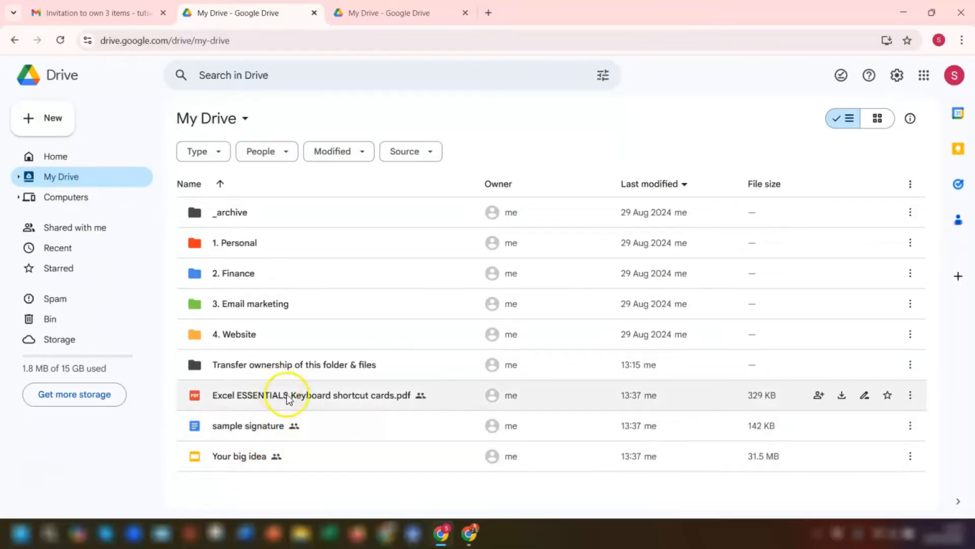
{"action": "right_click", "coordinate": [319, 400]}
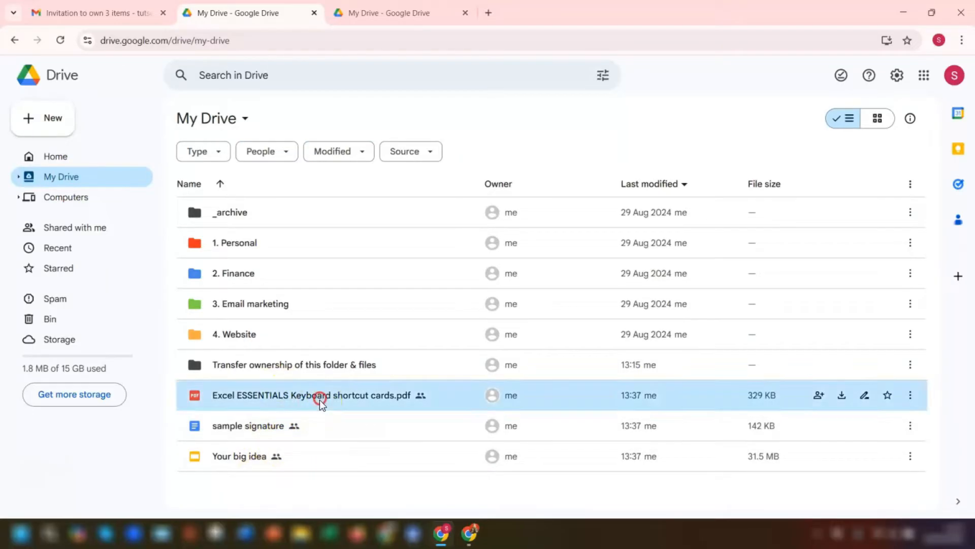
Review the Excel shortcut cards PDF's sharing access, then return to the original account's window
{"action": "mouse_move", "coordinate": [461, 305]}
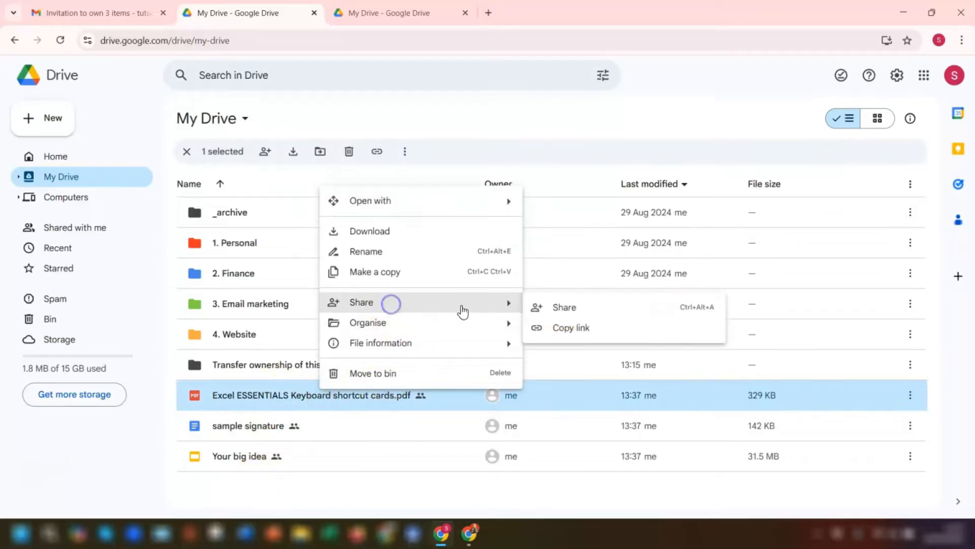
{"action": "left_click", "coordinate": [566, 307]}
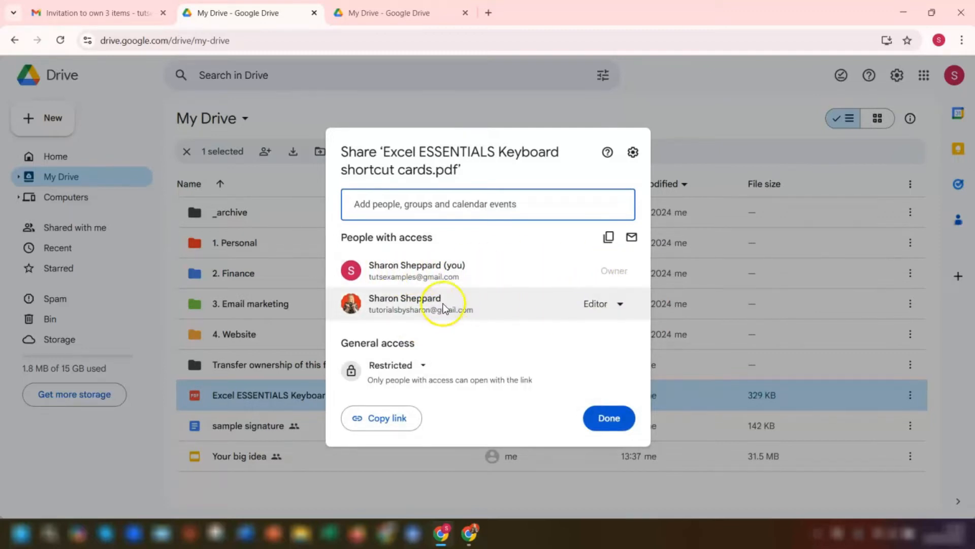
{"action": "mouse_move", "coordinate": [401, 306]}
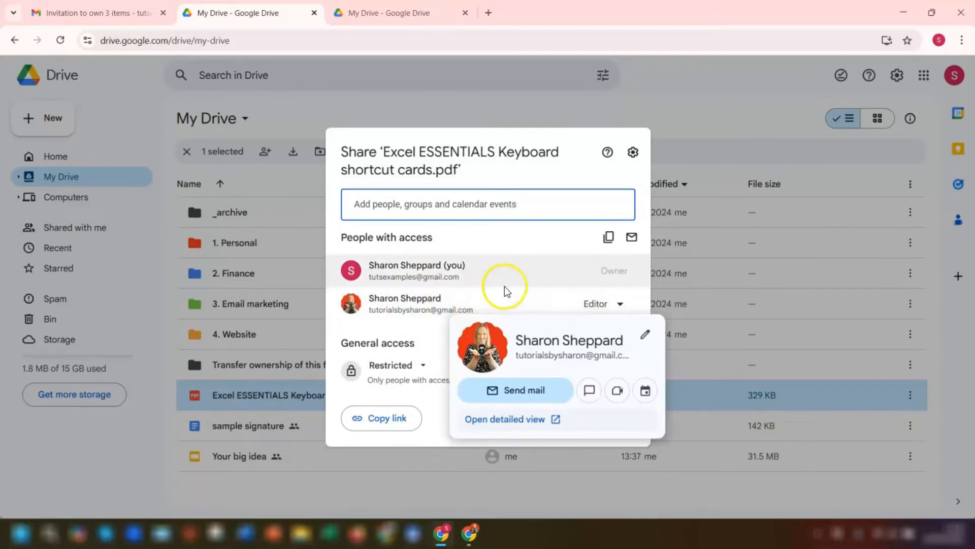
{"action": "left_click", "coordinate": [688, 106]}
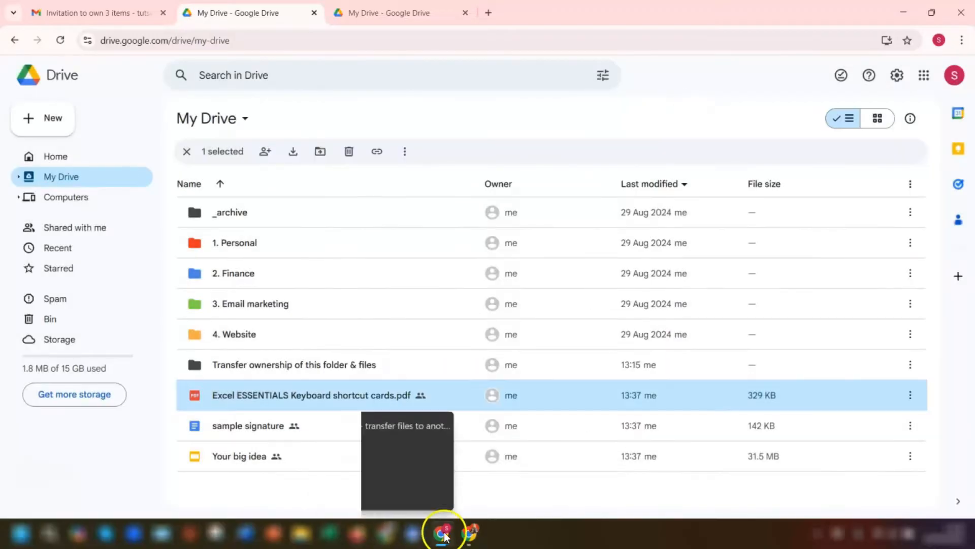
{"action": "left_click", "coordinate": [471, 534]}
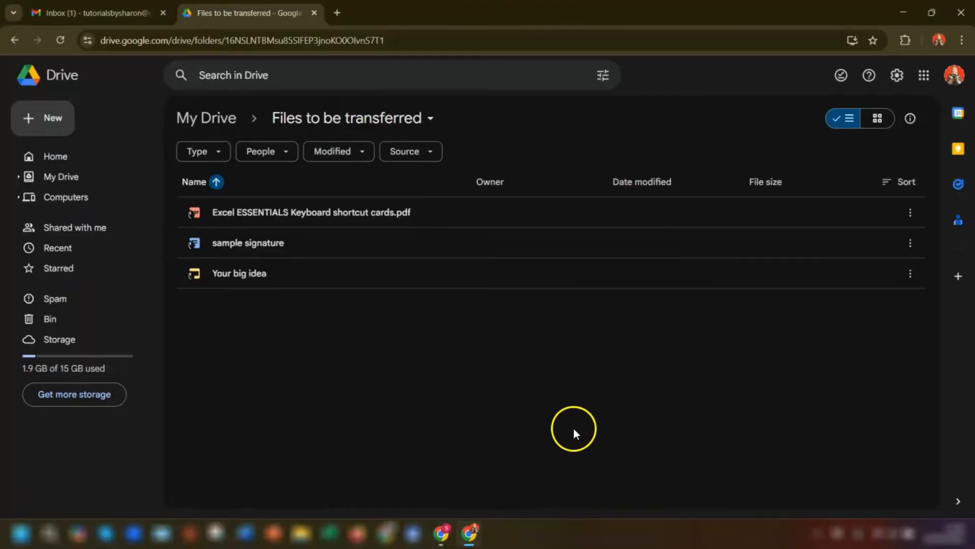
Check Files to be transferred and Shared with me, where the three transferred files now appear
{"action": "left_click", "coordinate": [206, 118]}
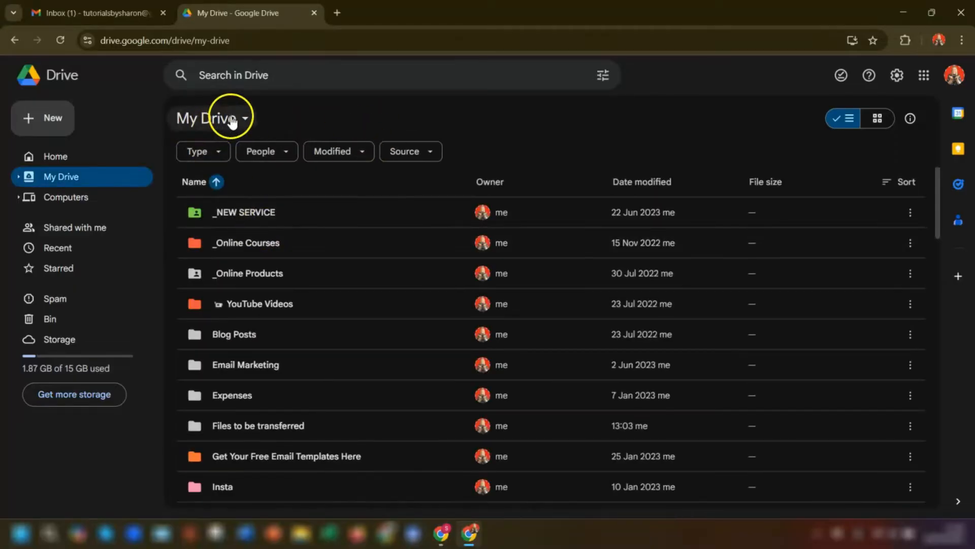
{"action": "double_click", "coordinate": [238, 429]}
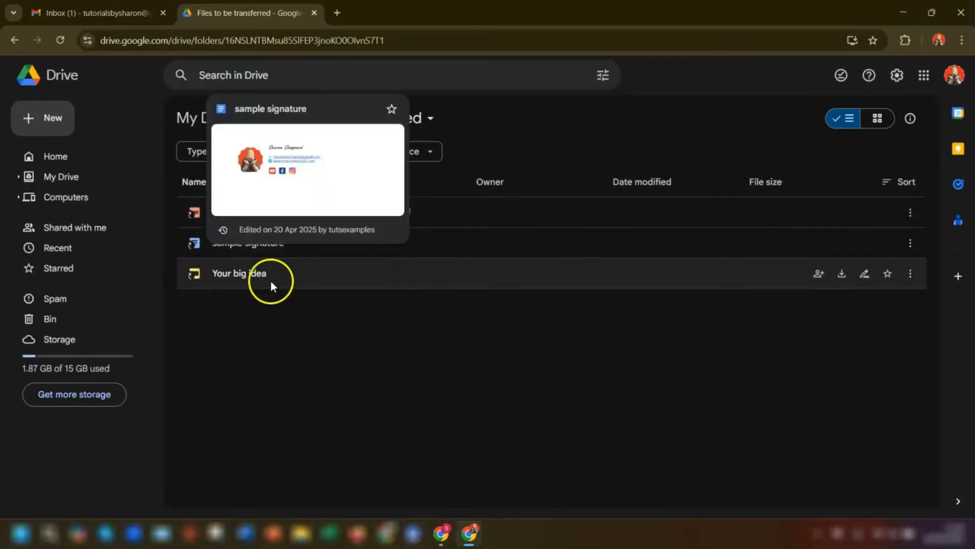
{"action": "left_click", "coordinate": [83, 230]}
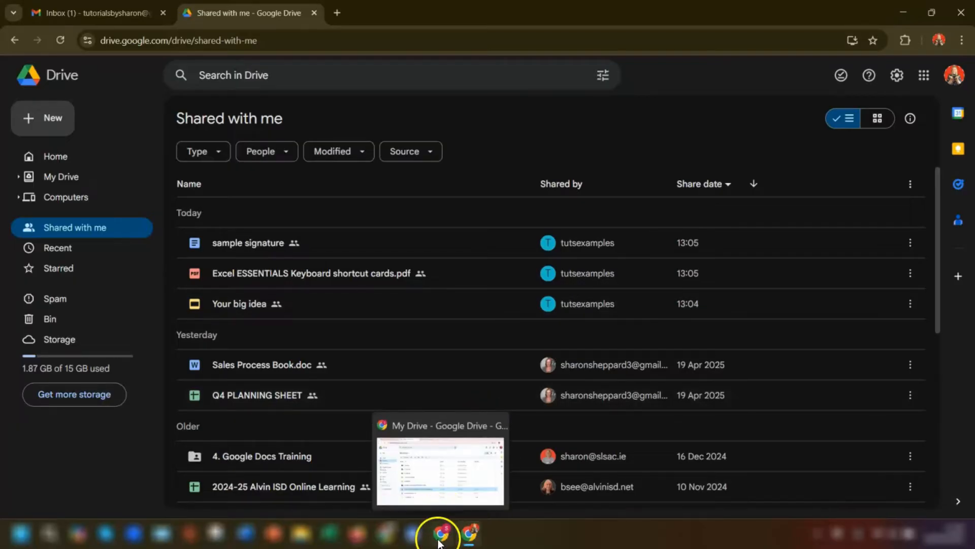
{"action": "left_click", "coordinate": [453, 512]}
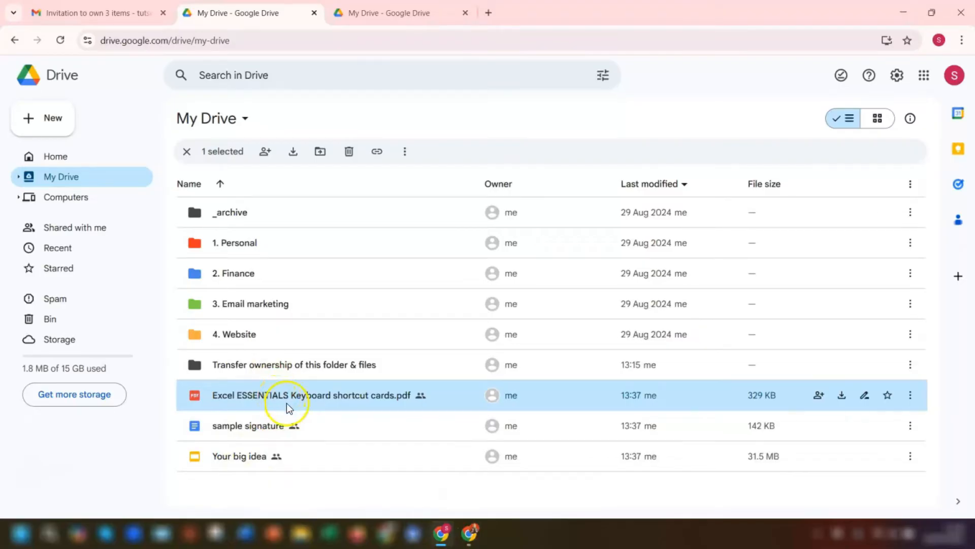
{"action": "left_click", "coordinate": [281, 459], "text": "shift"}
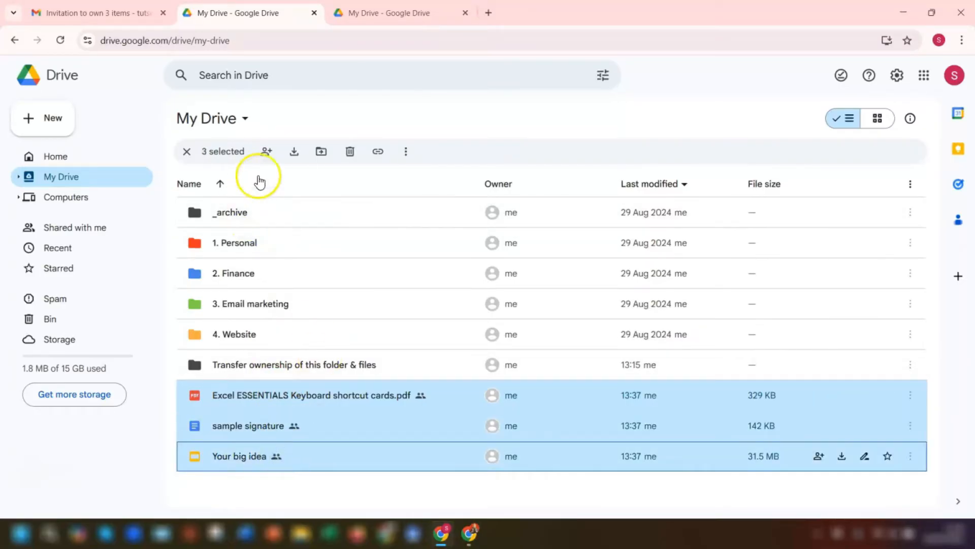
{"action": "left_click", "coordinate": [268, 152]}
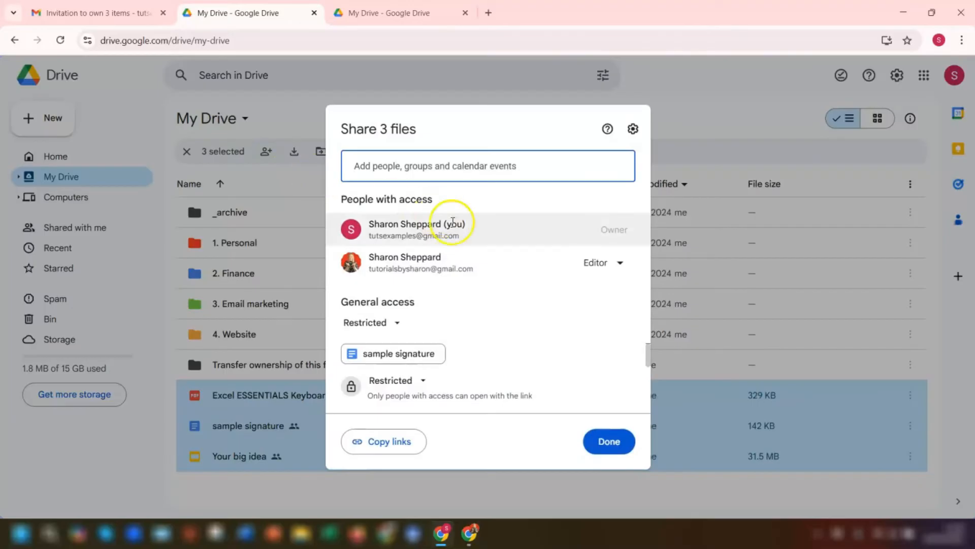
{"action": "mouse_move", "coordinate": [492, 260]}
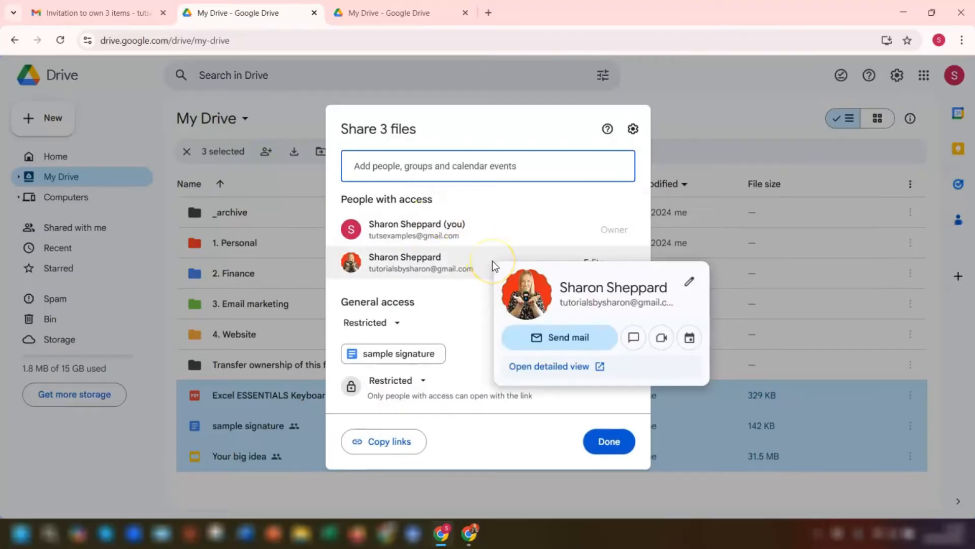
{"action": "left_click", "coordinate": [619, 262]}
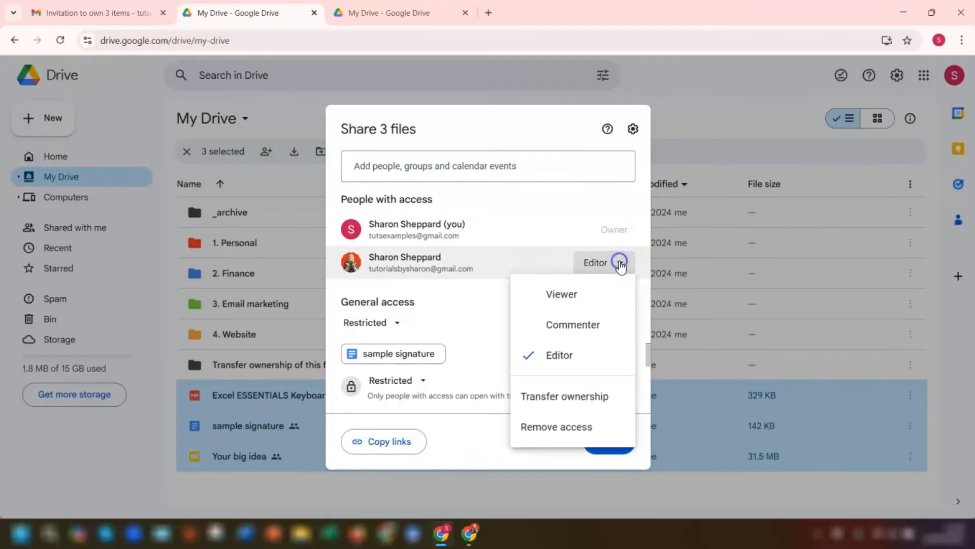
{"action": "left_click", "coordinate": [569, 429]}
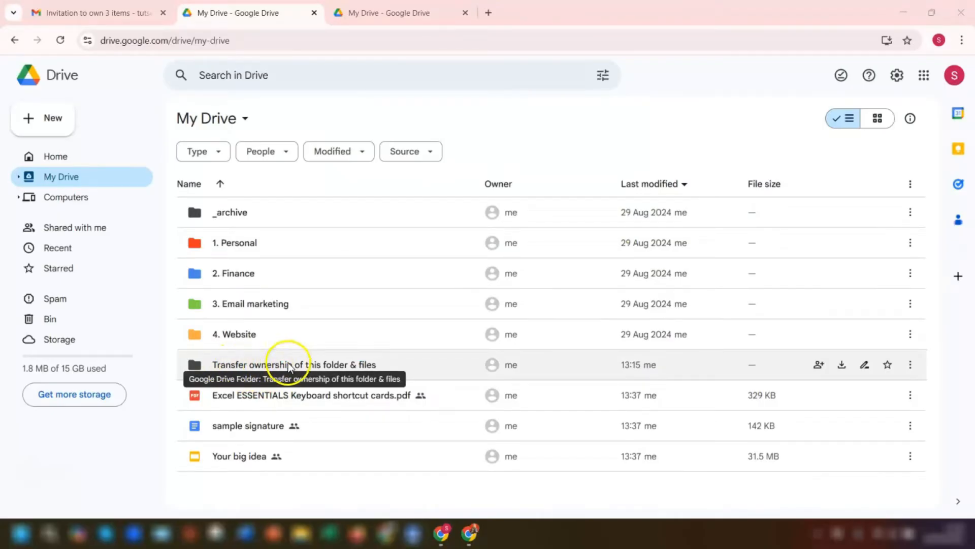
Look inside the 'Transfer ownership of this folder & files' folder, then share it with the second account as Editor
{"action": "double_click", "coordinate": [329, 365]}
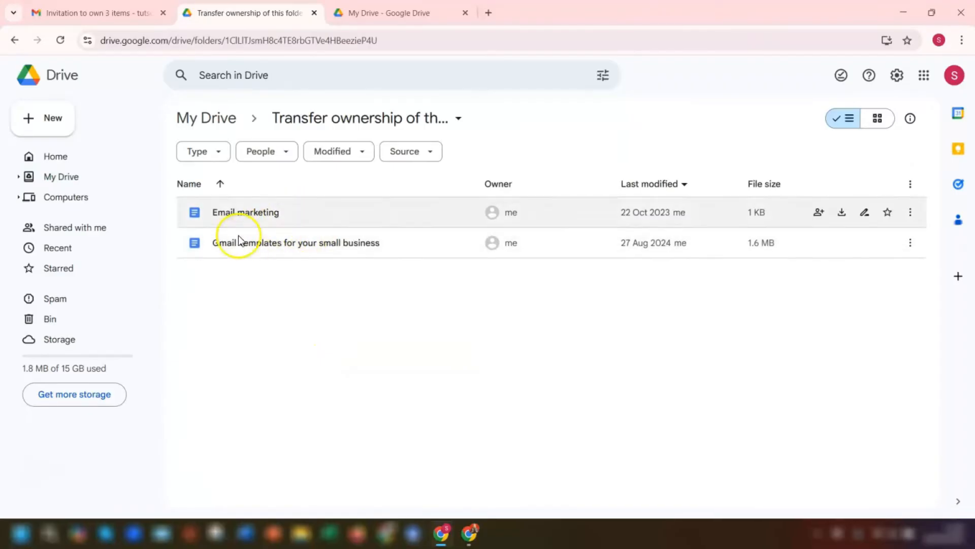
{"action": "left_click", "coordinate": [203, 121]}
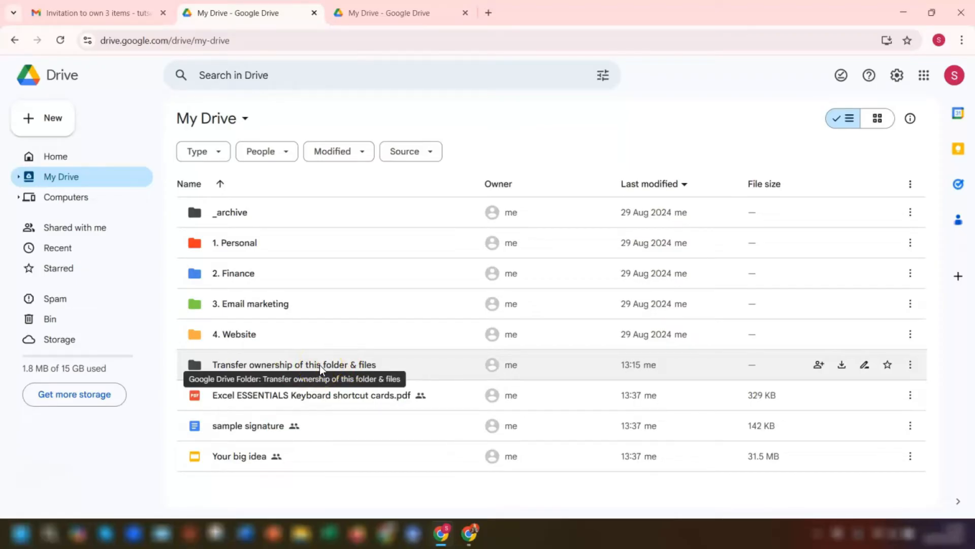
{"action": "left_click", "coordinate": [319, 364]}
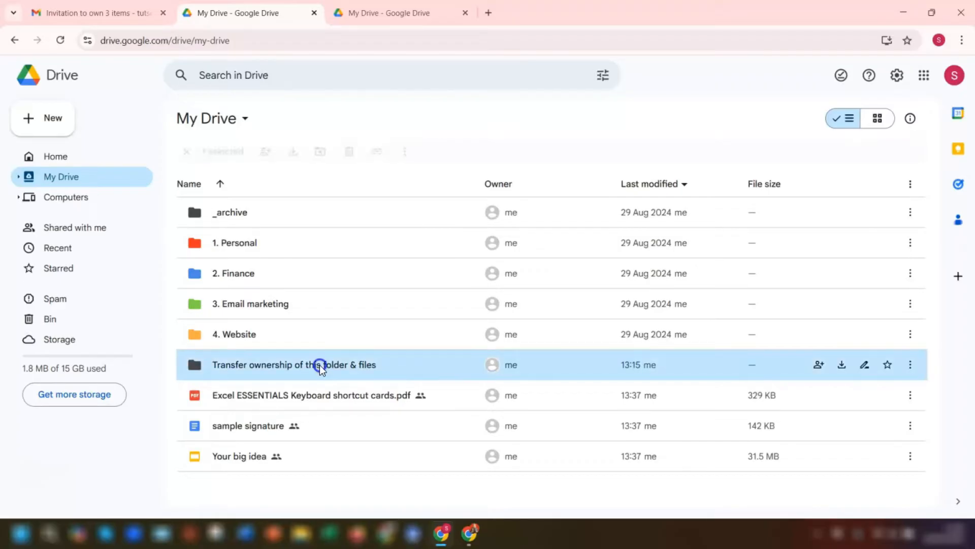
{"action": "left_click", "coordinate": [265, 150]}
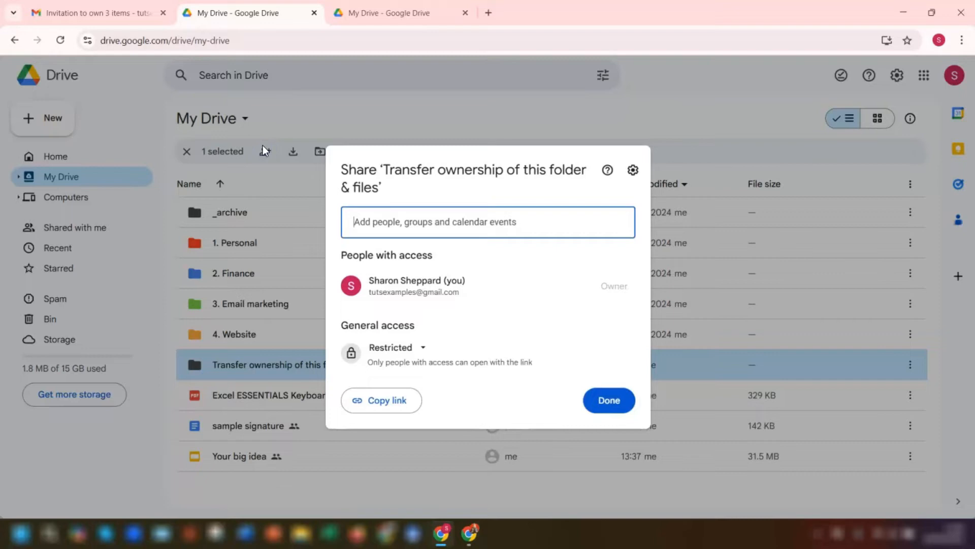
{"action": "type", "text": "tu"}
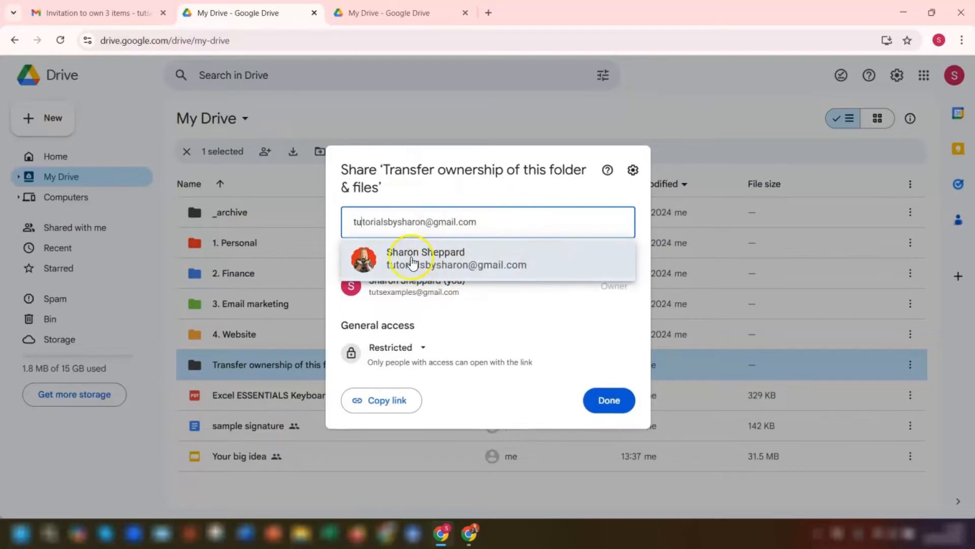
{"action": "left_click", "coordinate": [413, 260]}
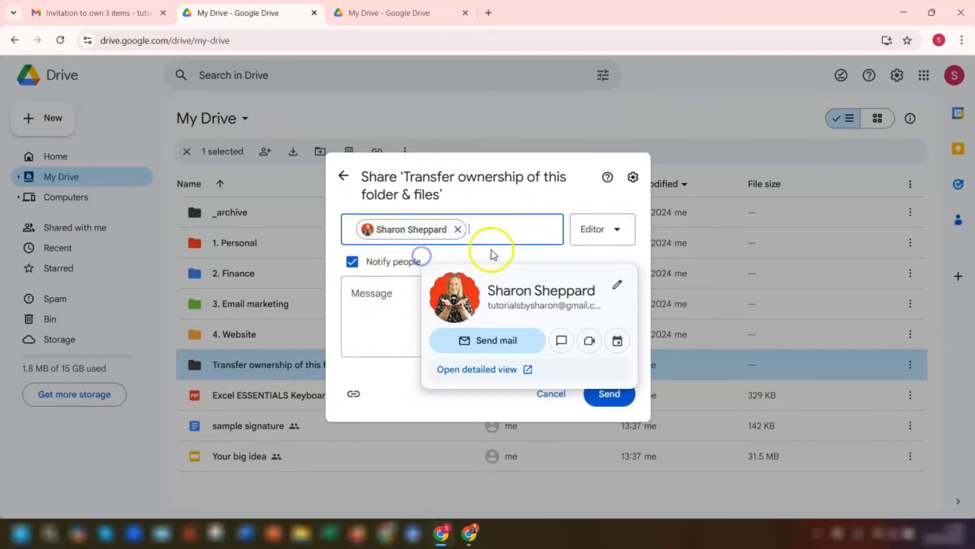
{"action": "left_click", "coordinate": [605, 404]}
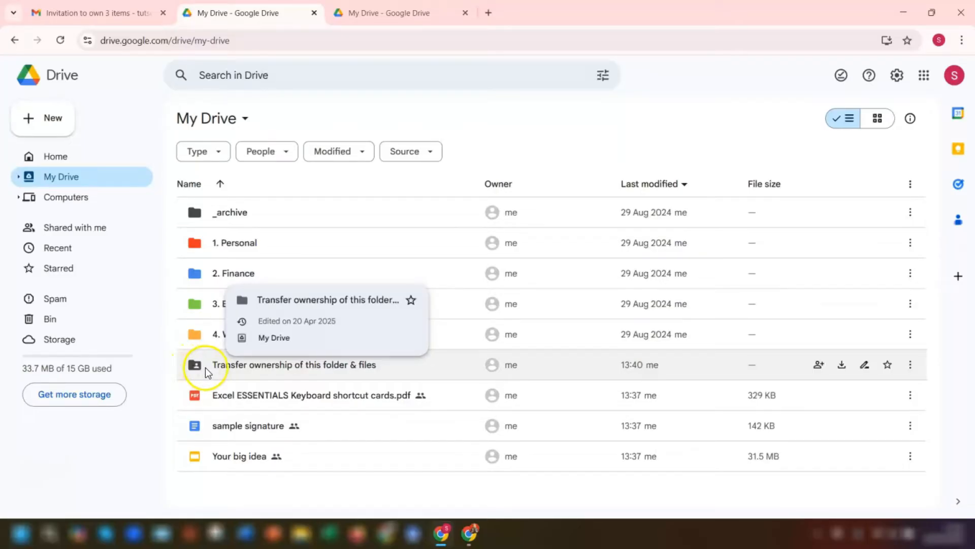
Send the second account an ownership-transfer invitation for the 'Transfer ownership of this folder & files' folder
{"action": "left_click", "coordinate": [372, 366]}
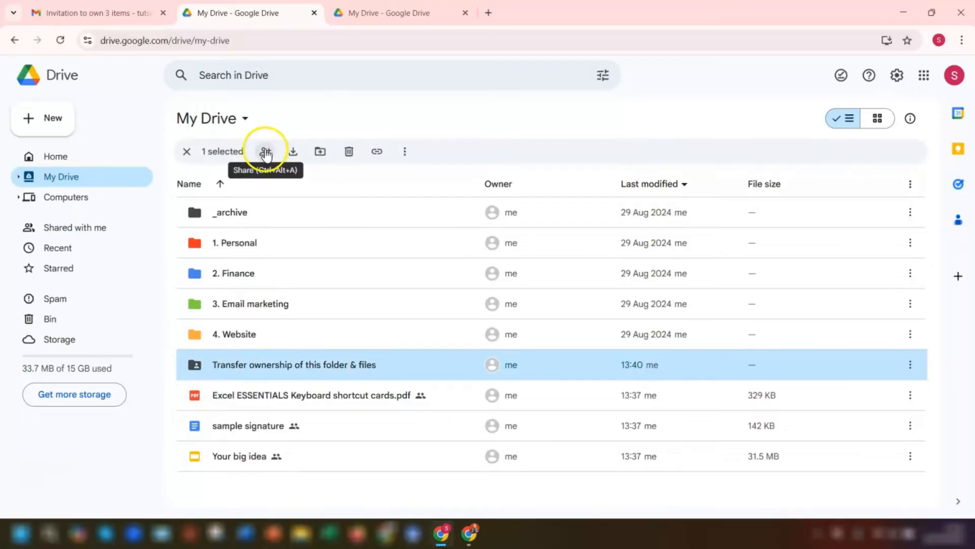
{"action": "left_click", "coordinate": [265, 153]}
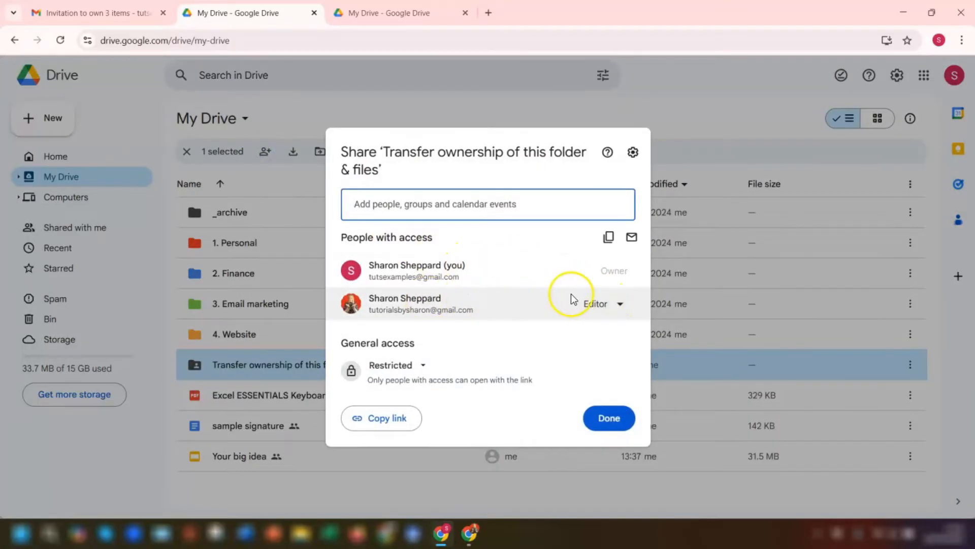
{"action": "left_click", "coordinate": [613, 303]}
{"action": "left_click", "coordinate": [516, 440]}
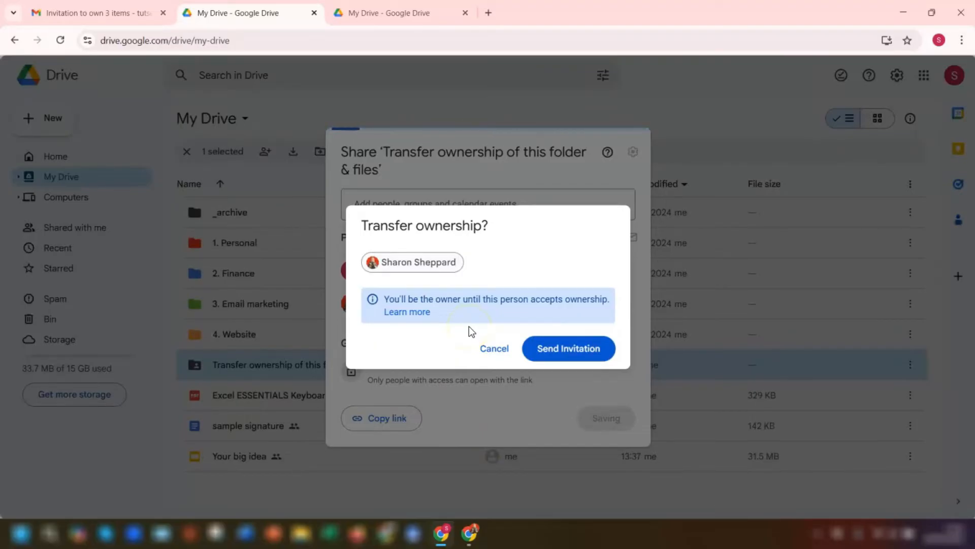
{"action": "left_click", "coordinate": [565, 351]}
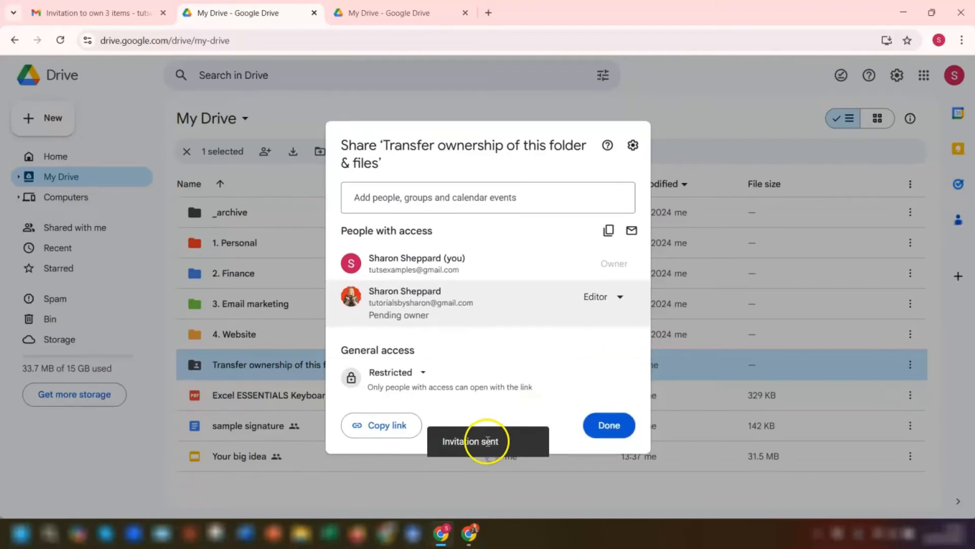
{"action": "left_click", "coordinate": [609, 425]}
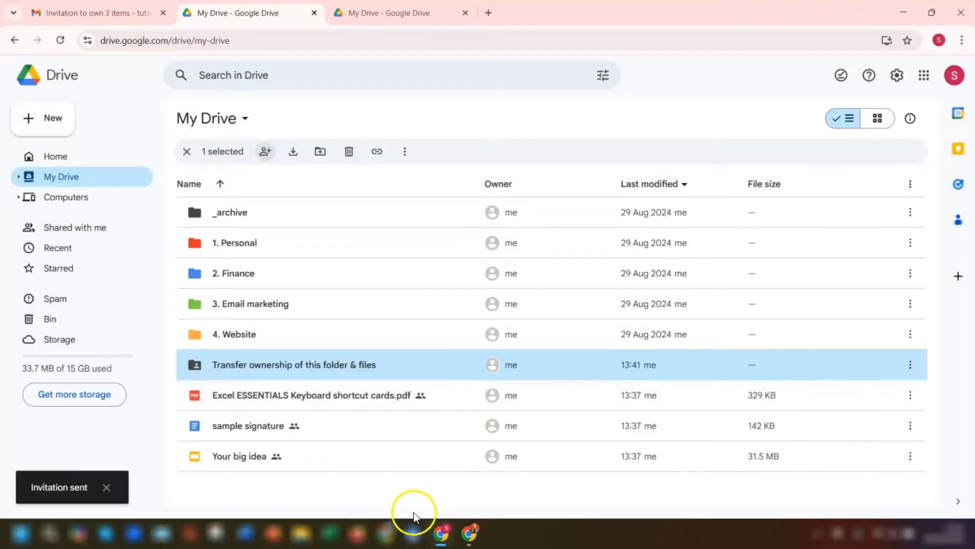
Accept the folder's ownership invitation from the Updates email in the second account's Gmail
{"action": "left_click", "coordinate": [475, 542]}
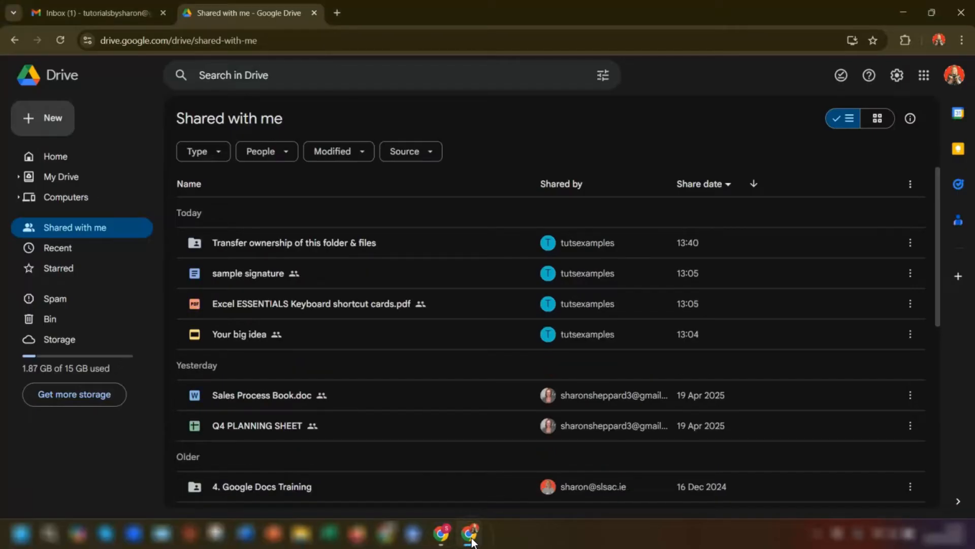
{"action": "left_click", "coordinate": [100, 13]}
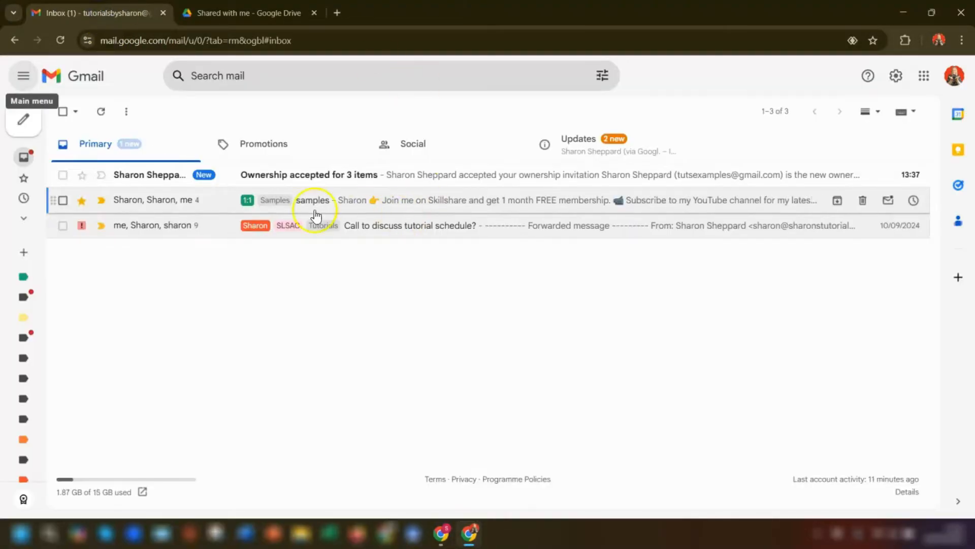
{"action": "left_click", "coordinate": [585, 143]}
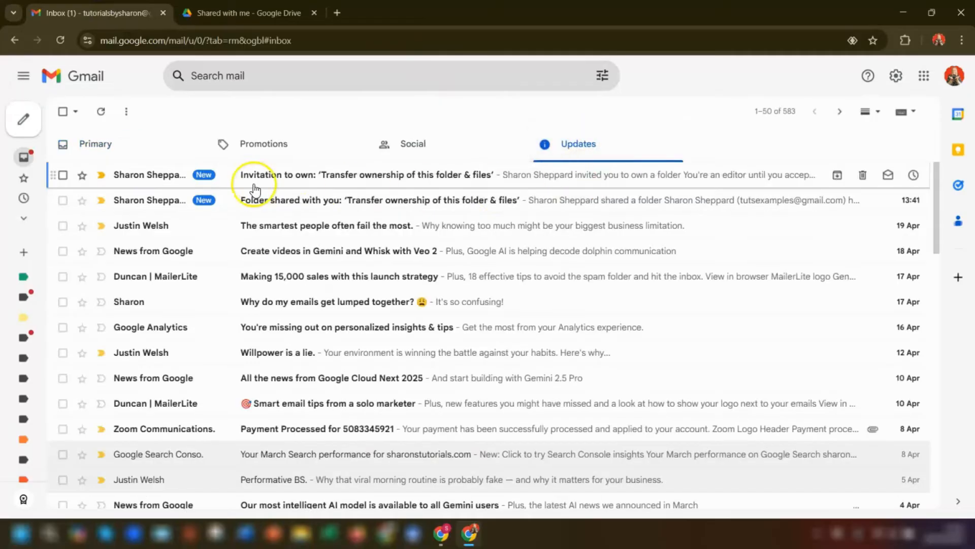
{"action": "left_click", "coordinate": [238, 174]}
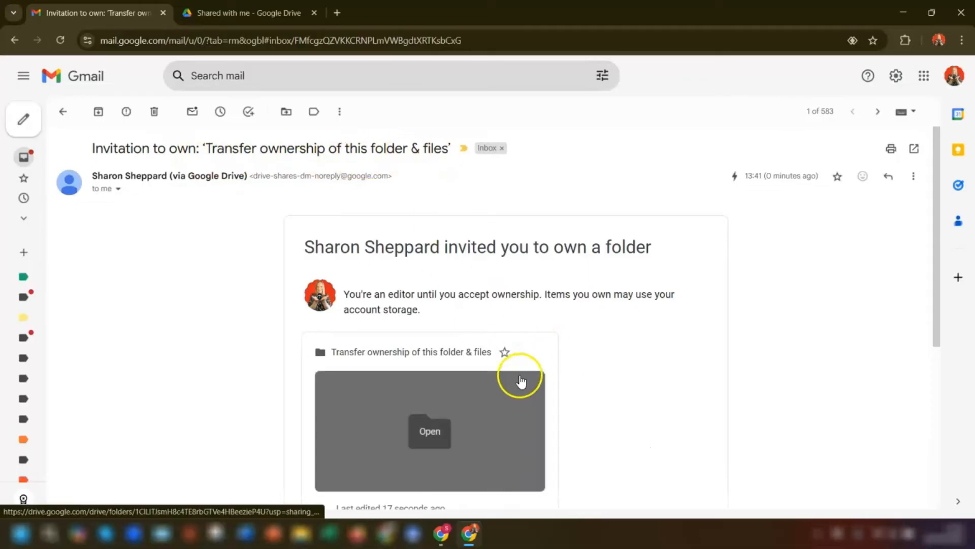
{"action": "scroll", "coordinate": [626, 438], "scroll_direction": "down", "scroll_amount": 3}
{"action": "left_click", "coordinate": [329, 433]}
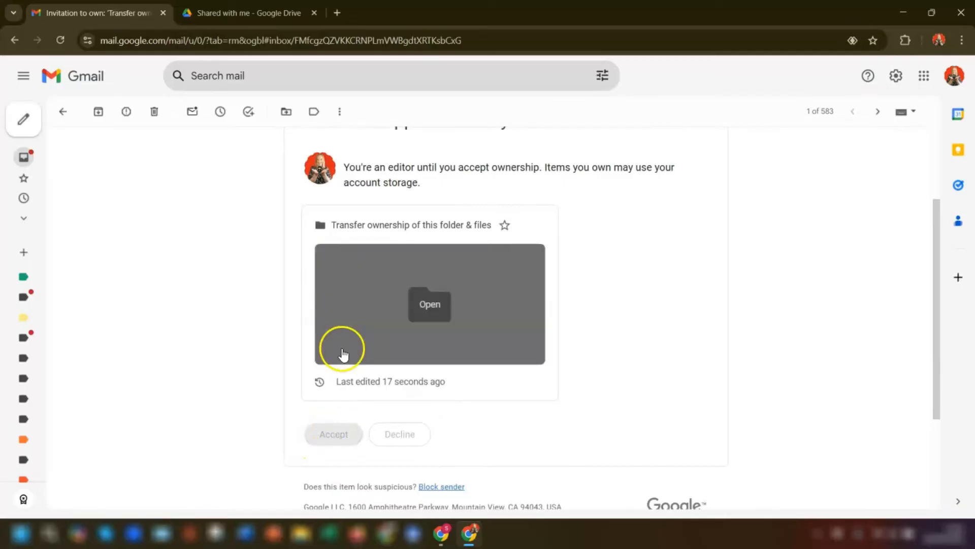
Return to the second account's My Drive and bring up actions for Files to be transferred
{"action": "left_click", "coordinate": [229, 13]}
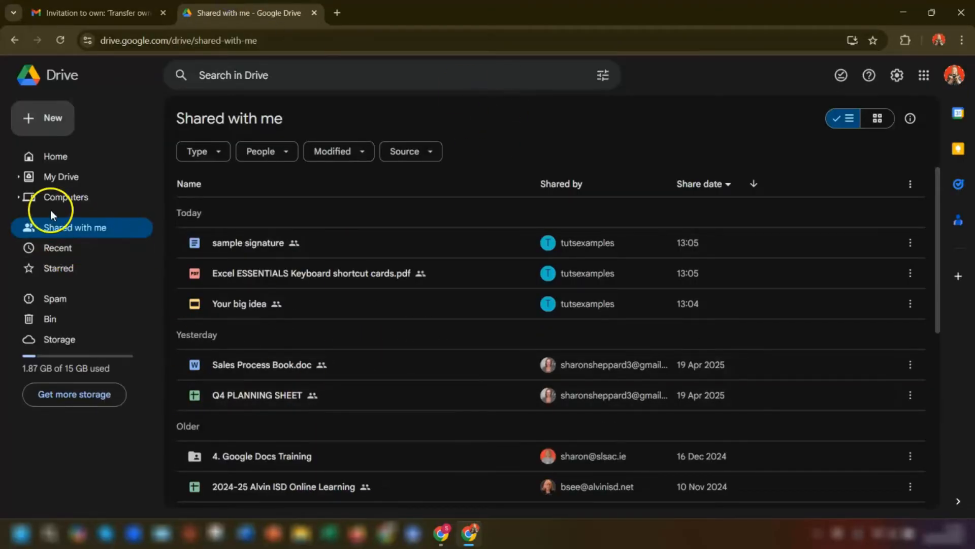
{"action": "left_click", "coordinate": [61, 179]}
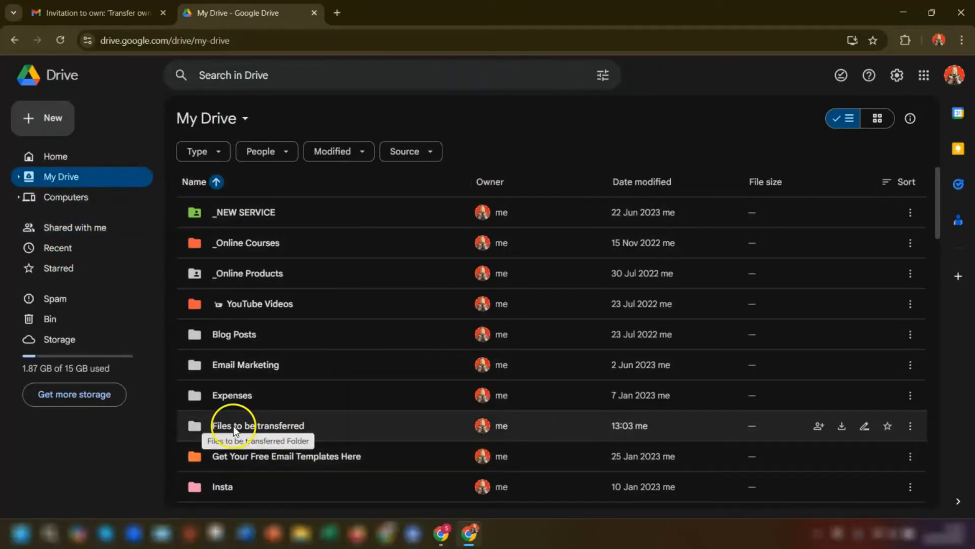
{"action": "right_click", "coordinate": [273, 429]}
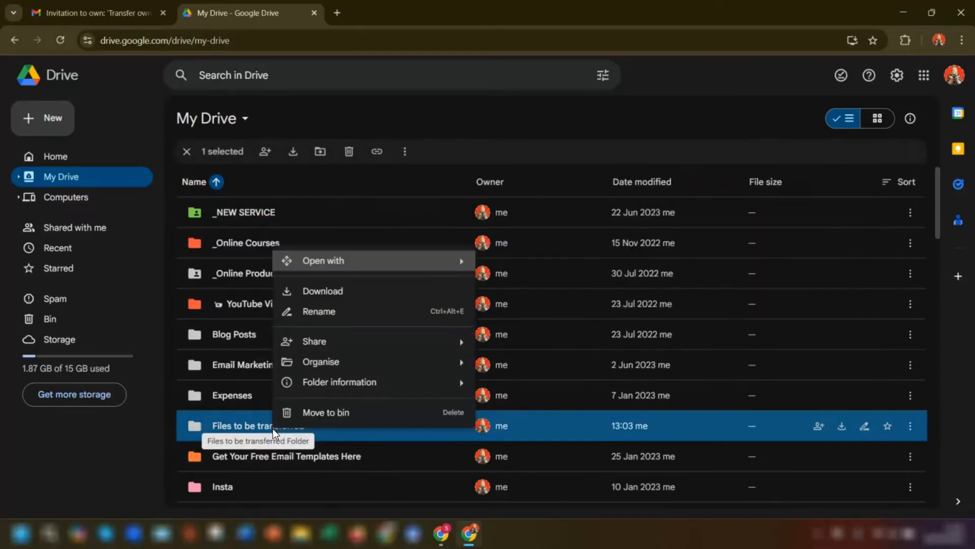
Review sharing on 'Files to be transferred', then open it to show its three files
{"action": "mouse_move", "coordinate": [326, 339]}
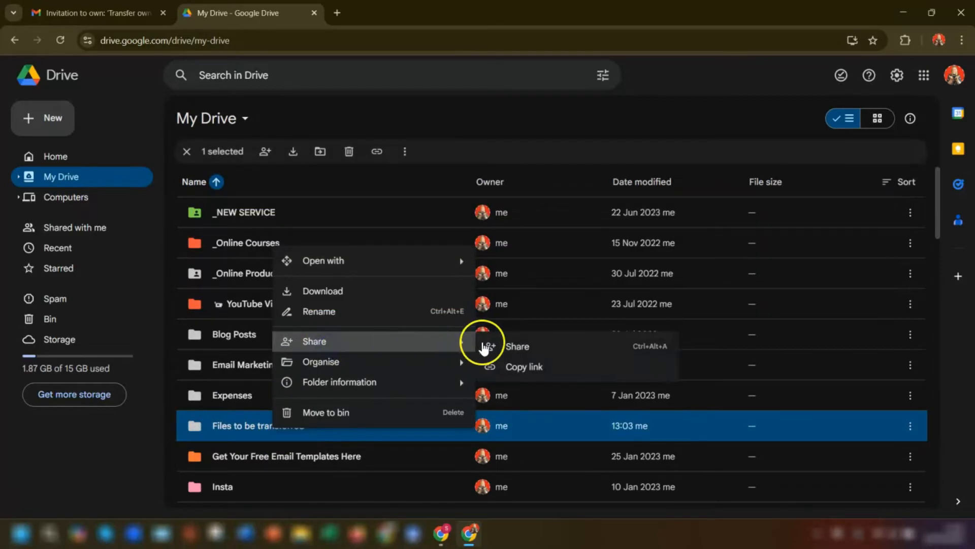
{"action": "left_click", "coordinate": [507, 346]}
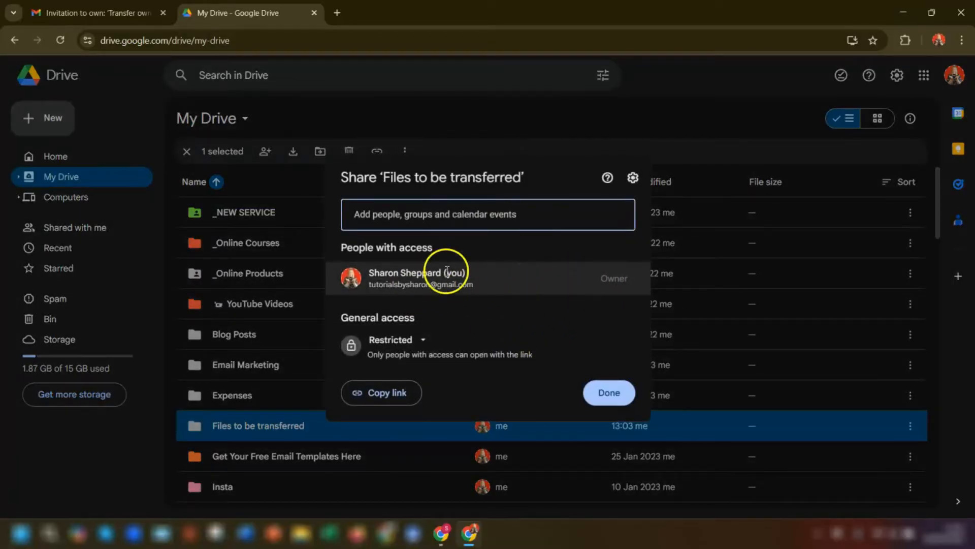
{"action": "left_click", "coordinate": [609, 394]}
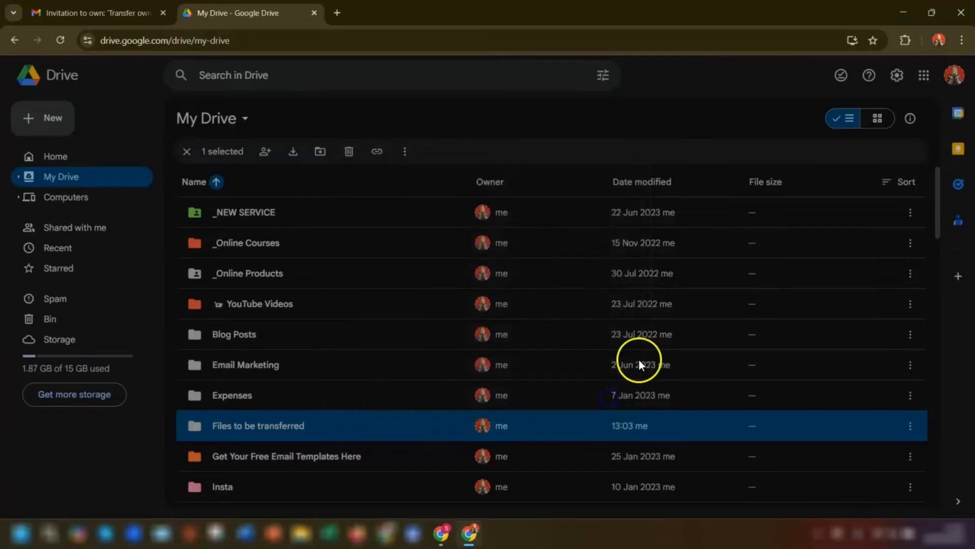
{"action": "double_click", "coordinate": [263, 426]}
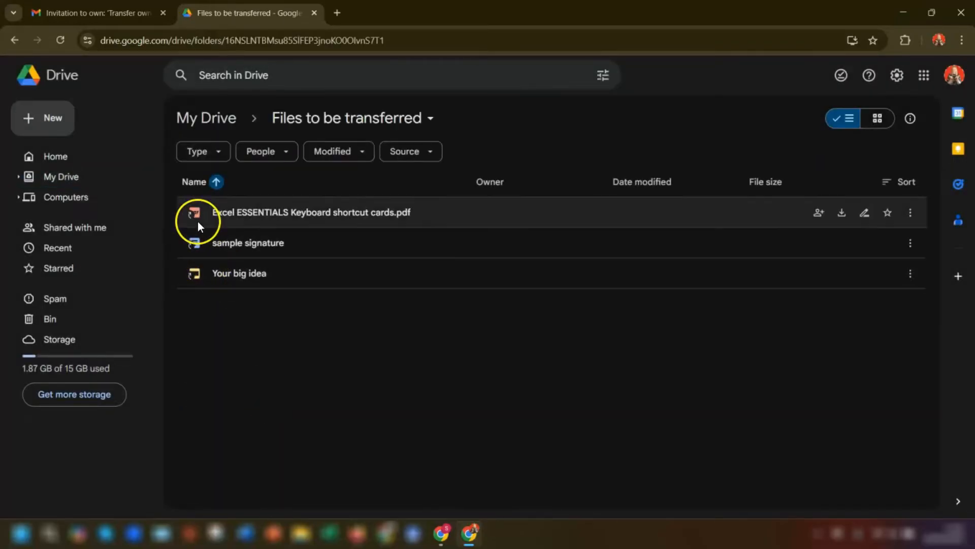
{"action": "mouse_move", "coordinate": [193, 217]}
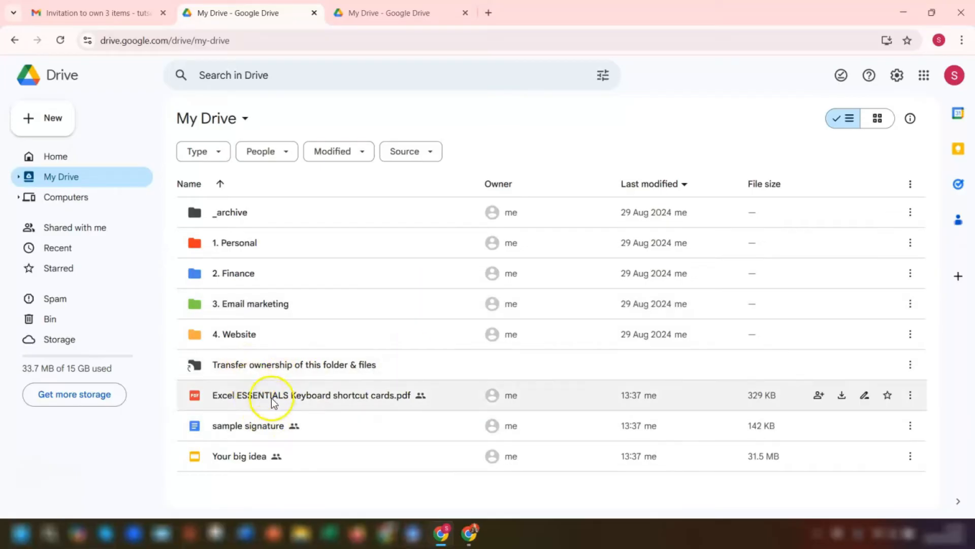
Open Shared with me to find the 'Transfer ownership of this folder & files' folder
{"action": "mouse_move", "coordinate": [194, 373]}
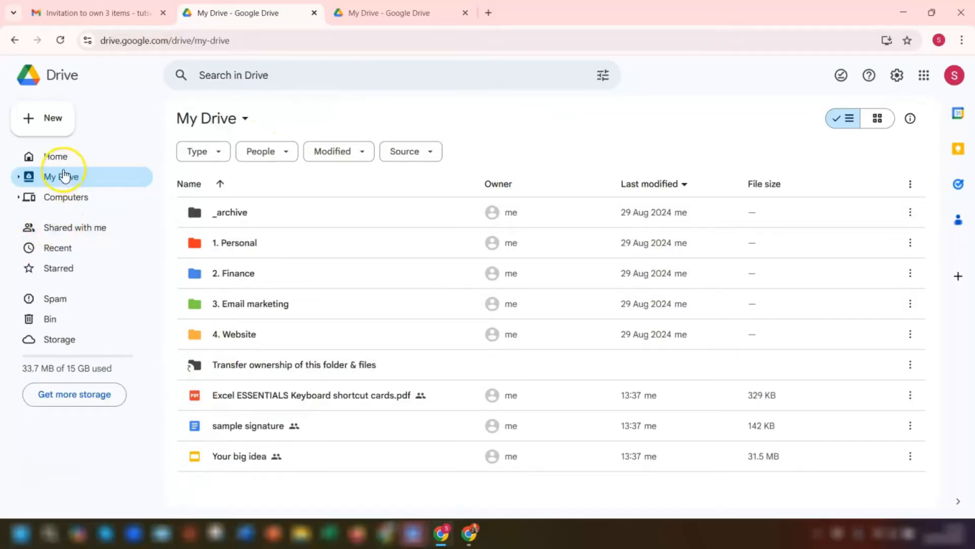
{"action": "left_click", "coordinate": [69, 229]}
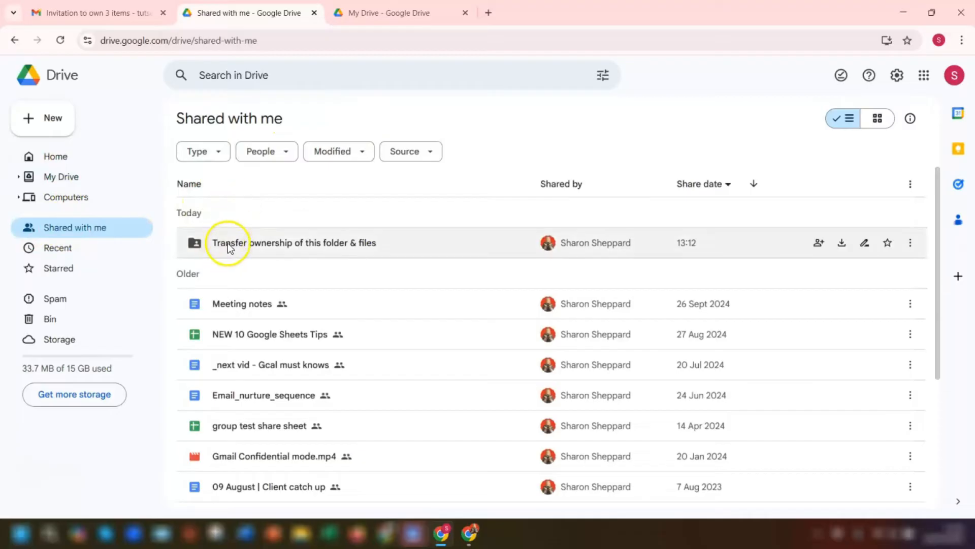
In the shared folder, send the other account ownership invitations for Email marketing and Gmail Templates
{"action": "double_click", "coordinate": [256, 243]}
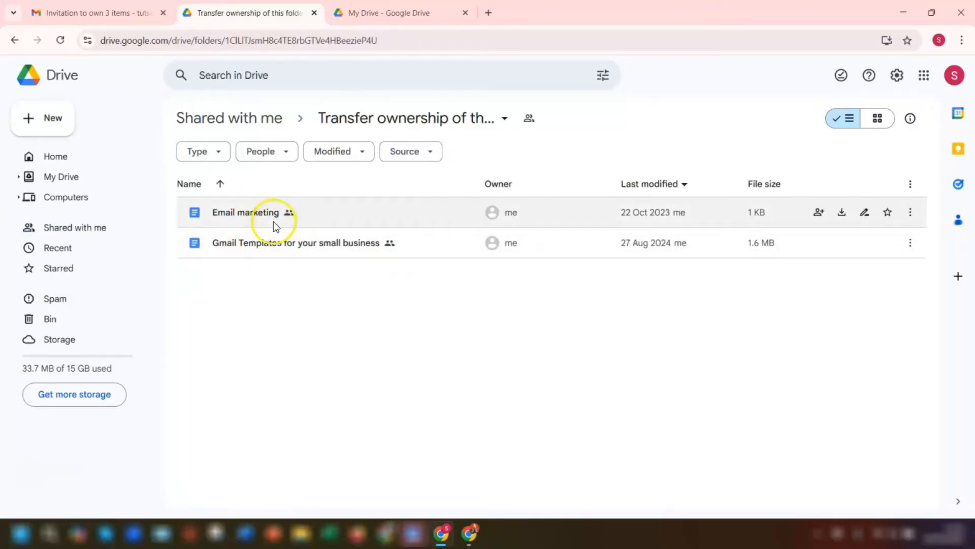
{"action": "left_click", "coordinate": [274, 217]}
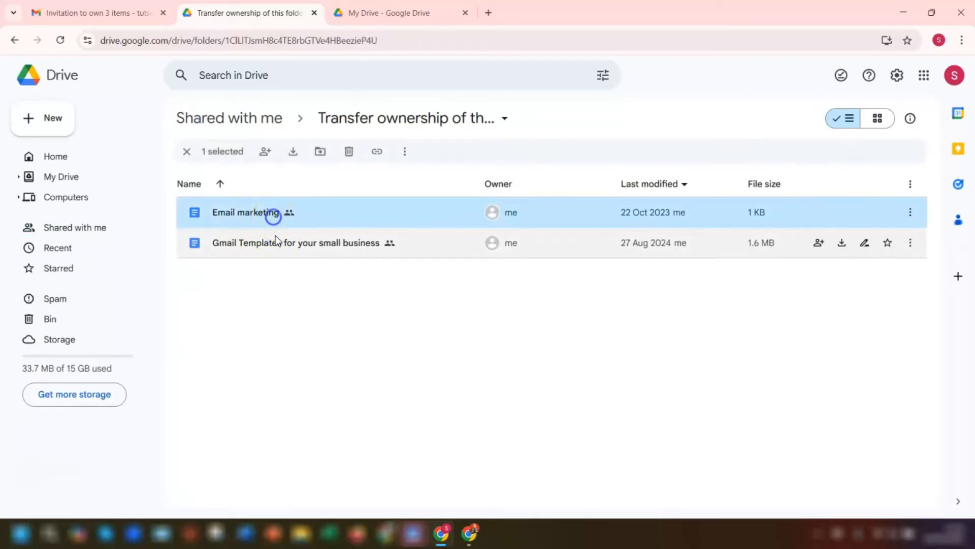
{"action": "left_click", "coordinate": [266, 151]}
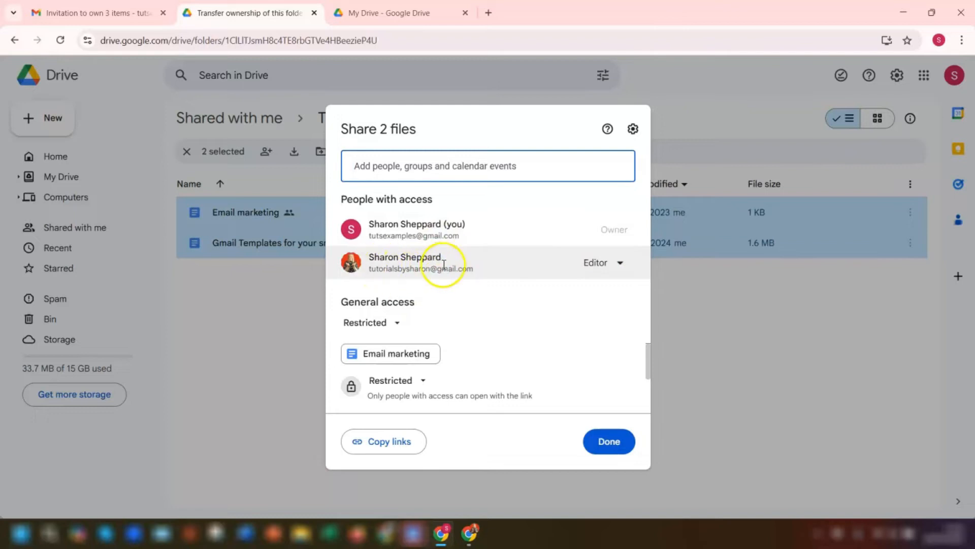
{"action": "mouse_move", "coordinate": [413, 268]}
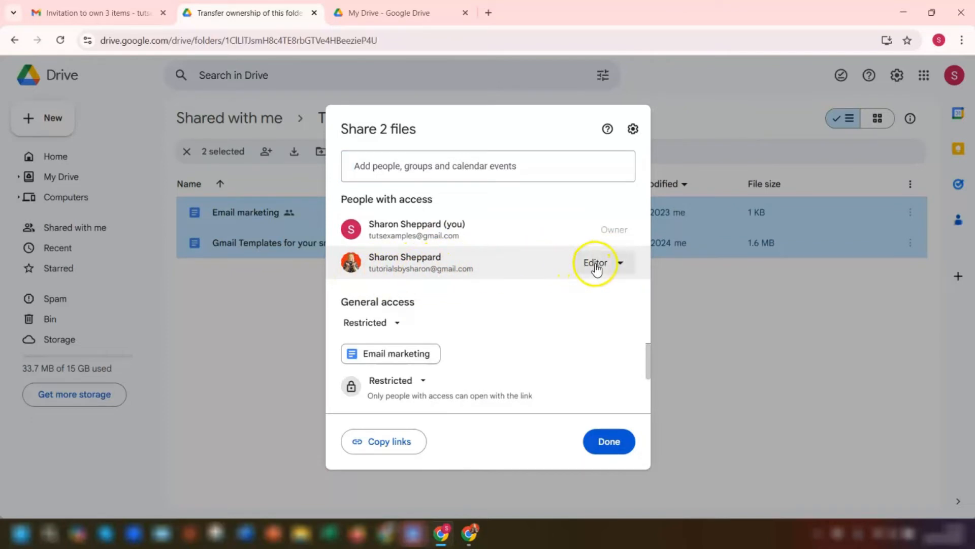
{"action": "left_click", "coordinate": [621, 264]}
{"action": "left_click", "coordinate": [561, 392]}
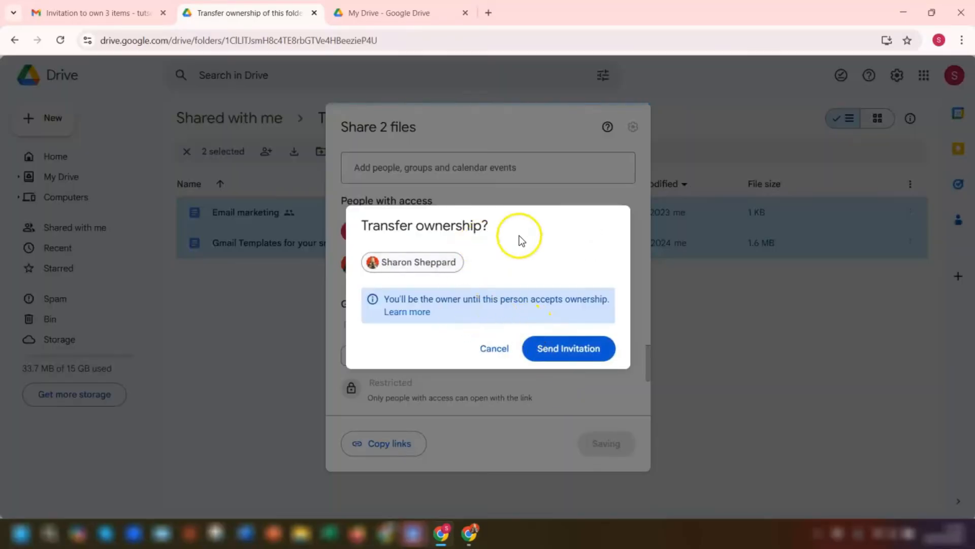
{"action": "left_click", "coordinate": [570, 349]}
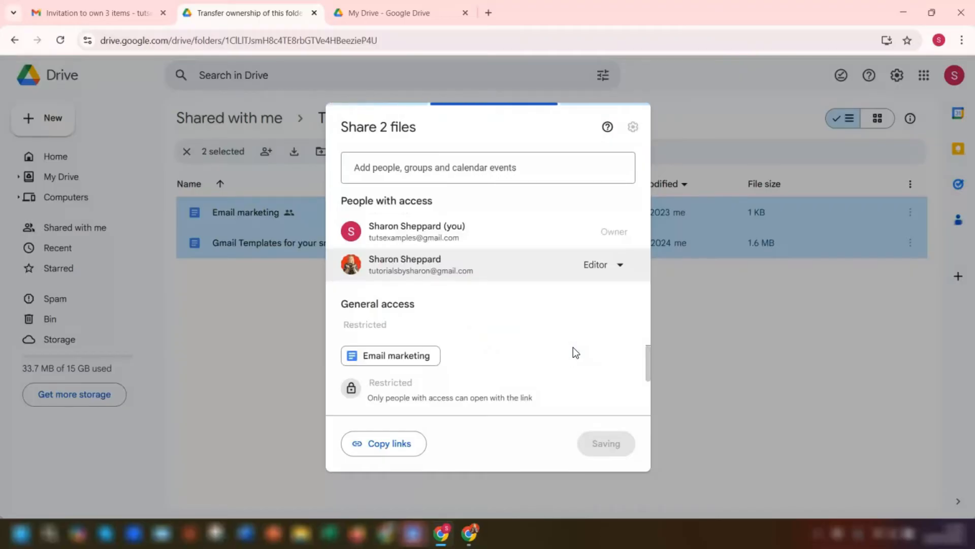
{"action": "left_click", "coordinate": [604, 451]}
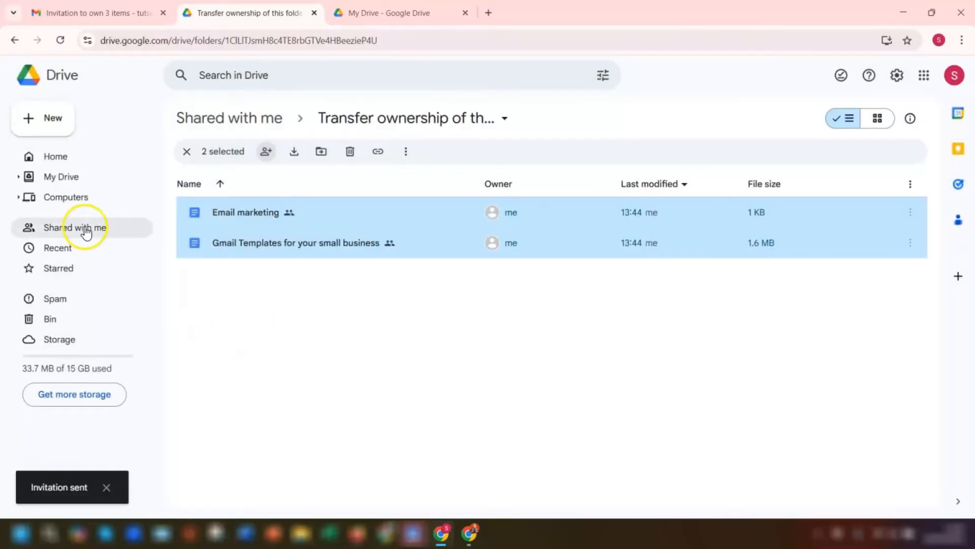
In the receiving account's window, open the 'Transfer ownership of this folder & files' folder from My Drive
{"action": "left_click", "coordinate": [69, 229]}
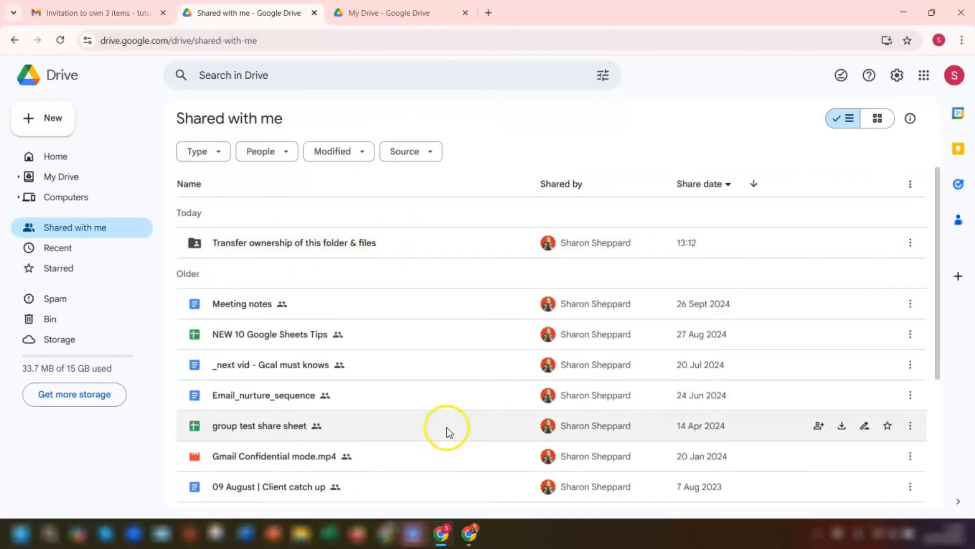
{"action": "mouse_move", "coordinate": [472, 540]}
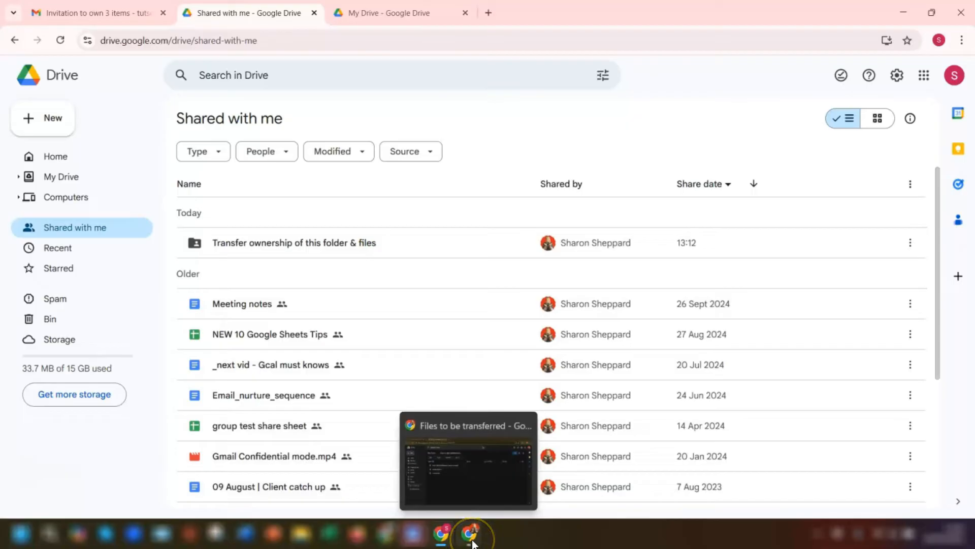
{"action": "left_click", "coordinate": [472, 541]}
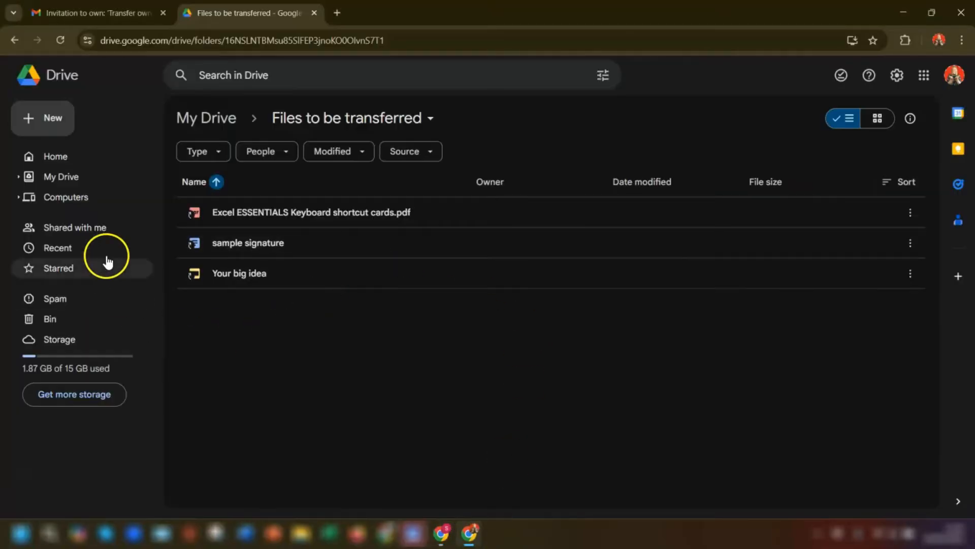
{"action": "left_click", "coordinate": [53, 180]}
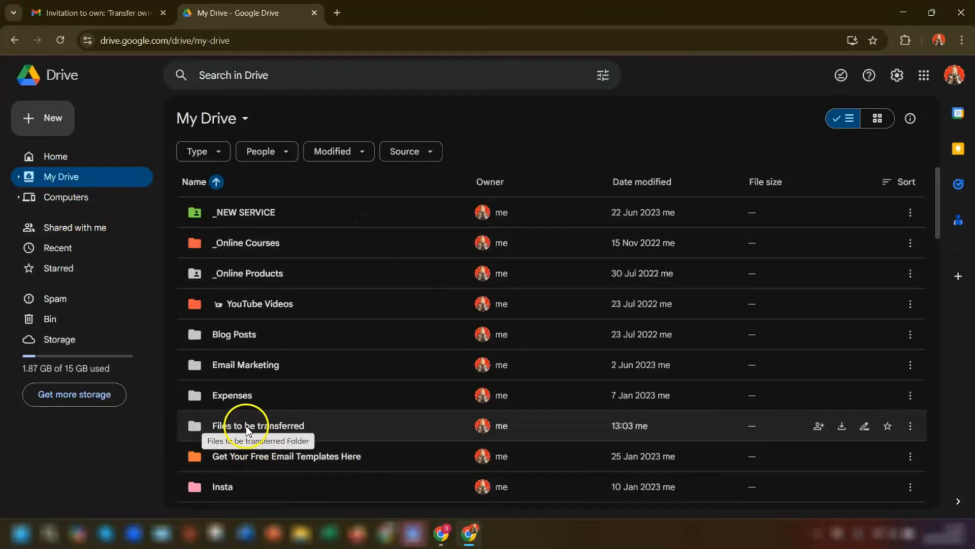
{"action": "scroll", "coordinate": [246, 426], "scroll_direction": "down", "scroll_amount": 4}
{"action": "left_click", "coordinate": [330, 453]}
{"action": "double_click", "coordinate": [330, 453]}
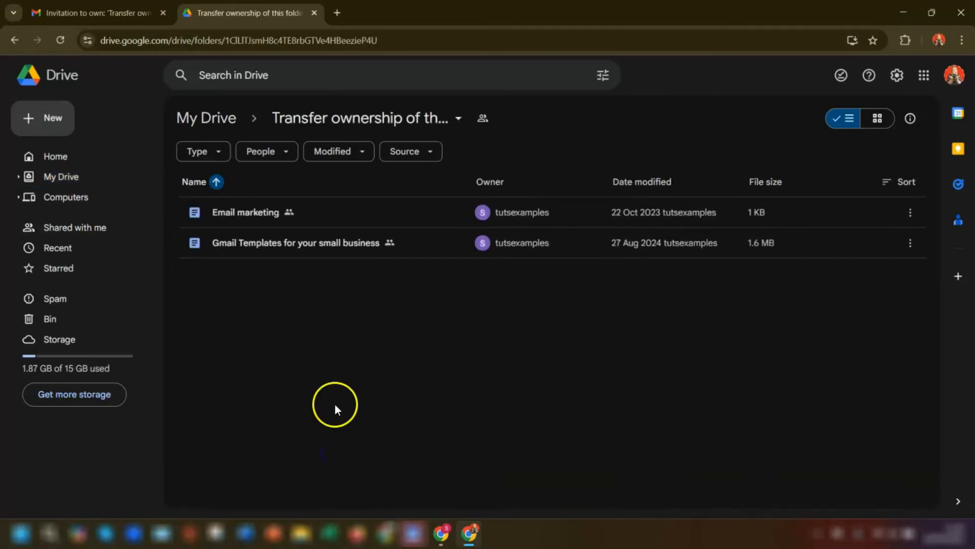
Accept ownership of the Email marketing file
{"action": "left_click", "coordinate": [288, 214]}
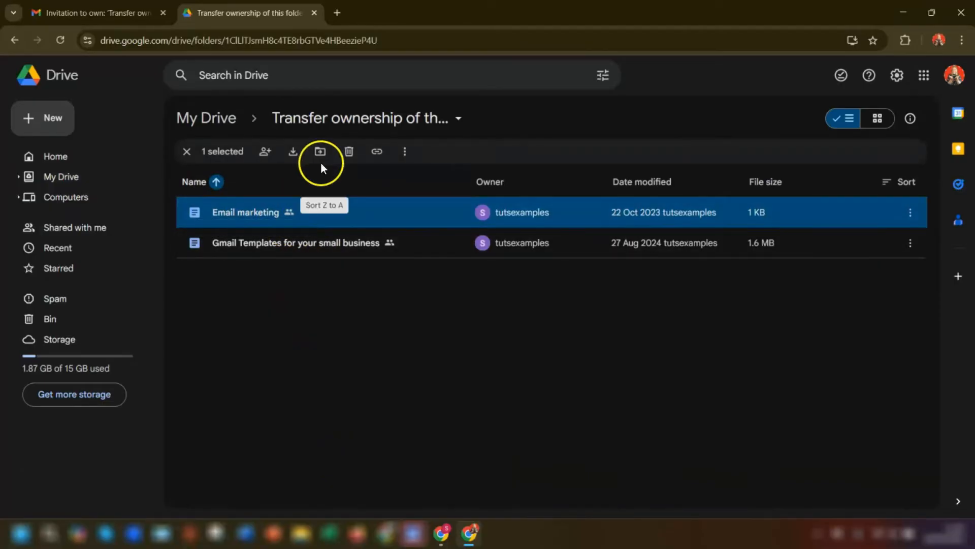
{"action": "left_click", "coordinate": [265, 152]}
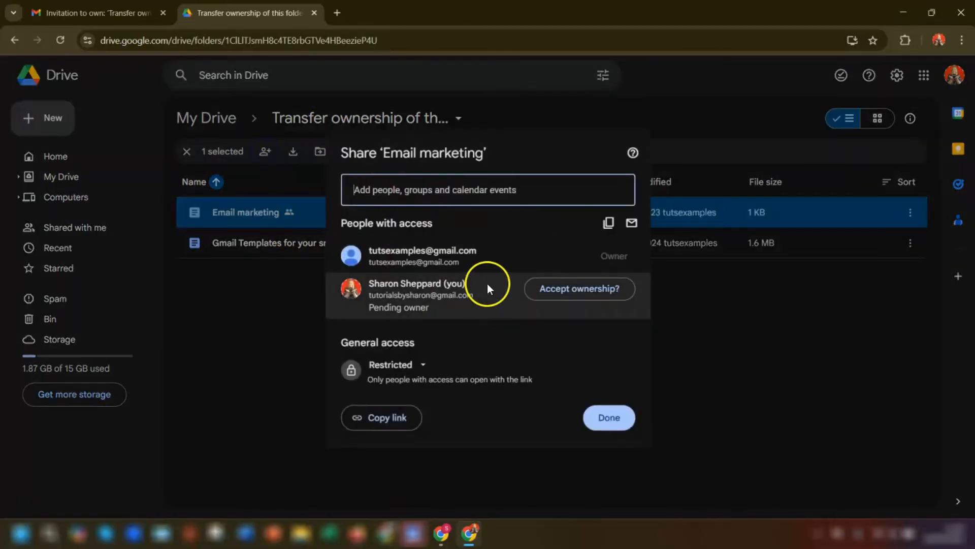
{"action": "left_click", "coordinate": [562, 291]}
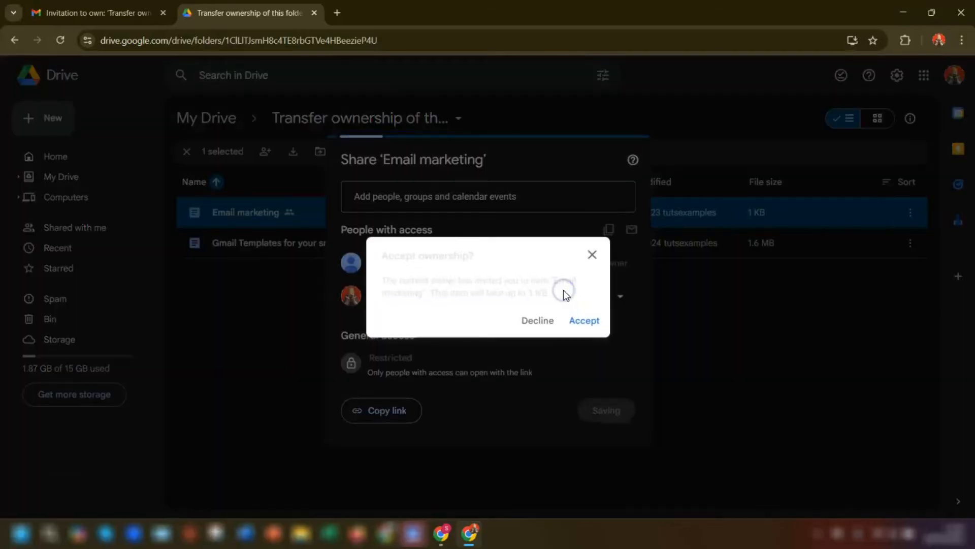
{"action": "left_click", "coordinate": [582, 319]}
{"action": "left_click", "coordinate": [615, 411]}
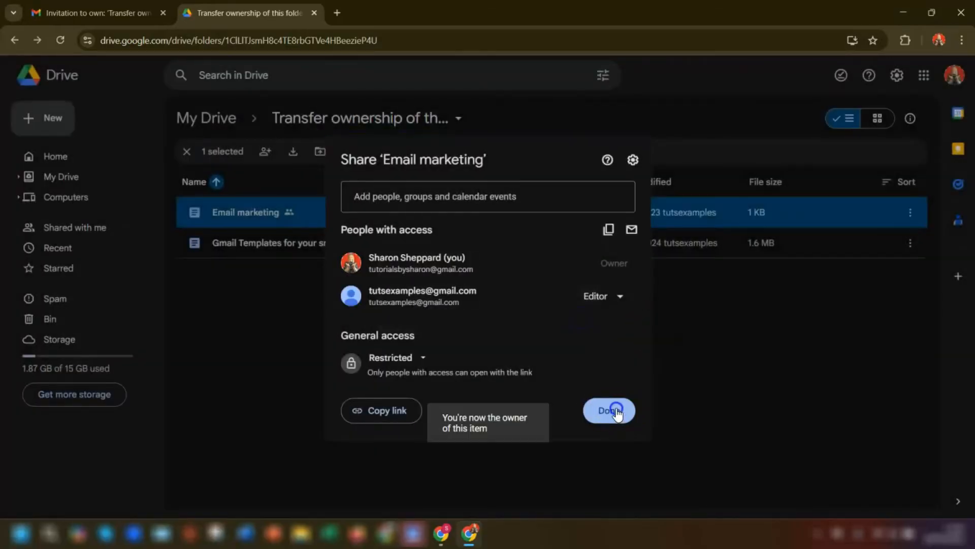
Accept ownership of the Gmail Templates for your small business file
{"action": "left_click", "coordinate": [299, 245]}
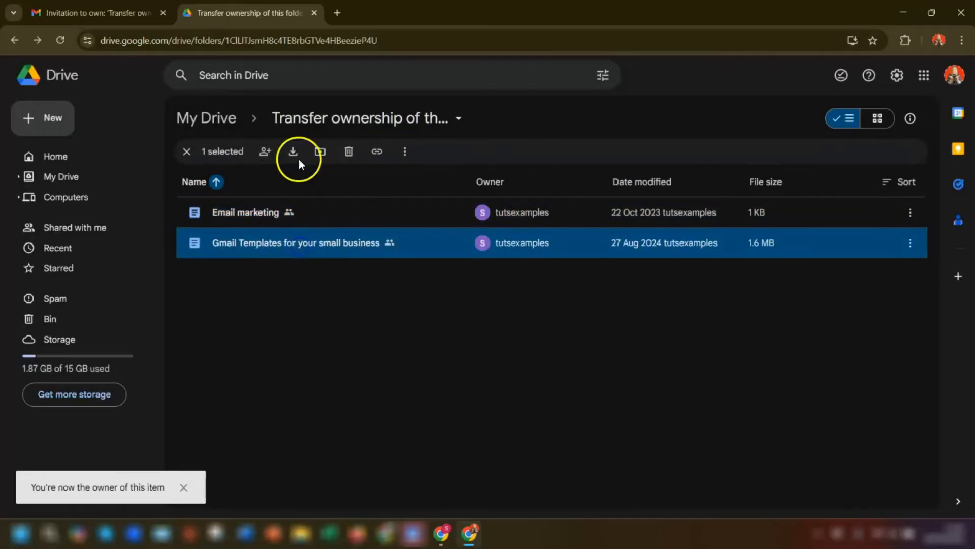
{"action": "left_click", "coordinate": [265, 151]}
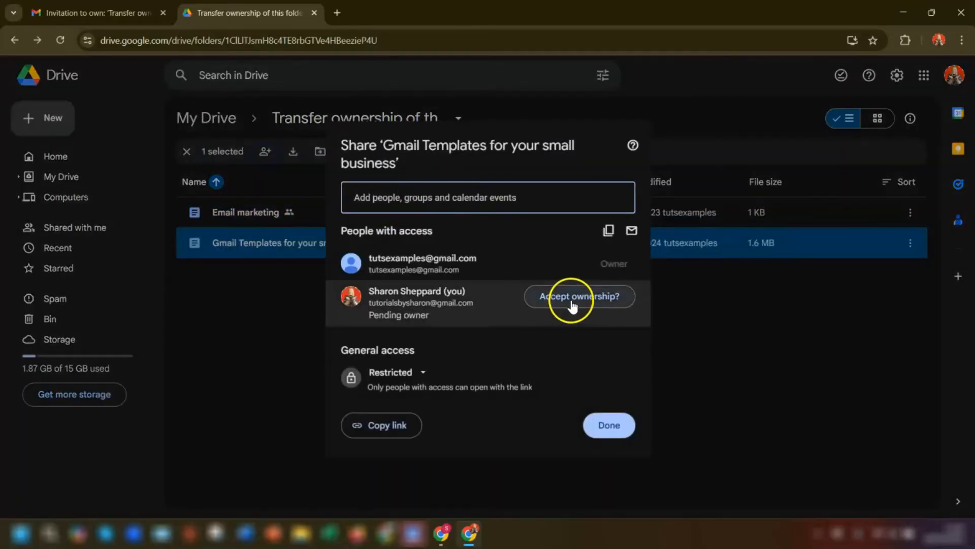
{"action": "left_click", "coordinate": [564, 297]}
{"action": "left_click", "coordinate": [583, 327]}
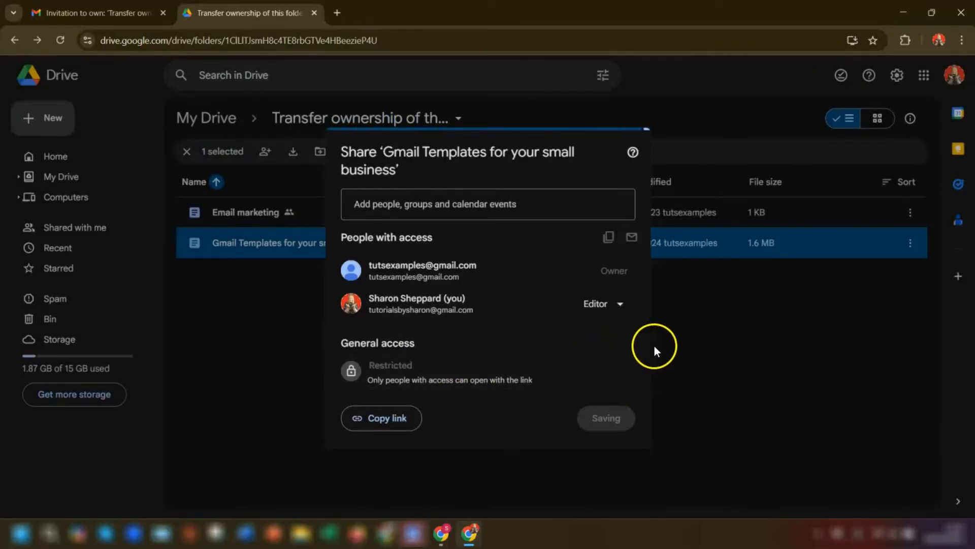
{"action": "left_click", "coordinate": [617, 418]}
{"action": "left_click", "coordinate": [307, 327]}
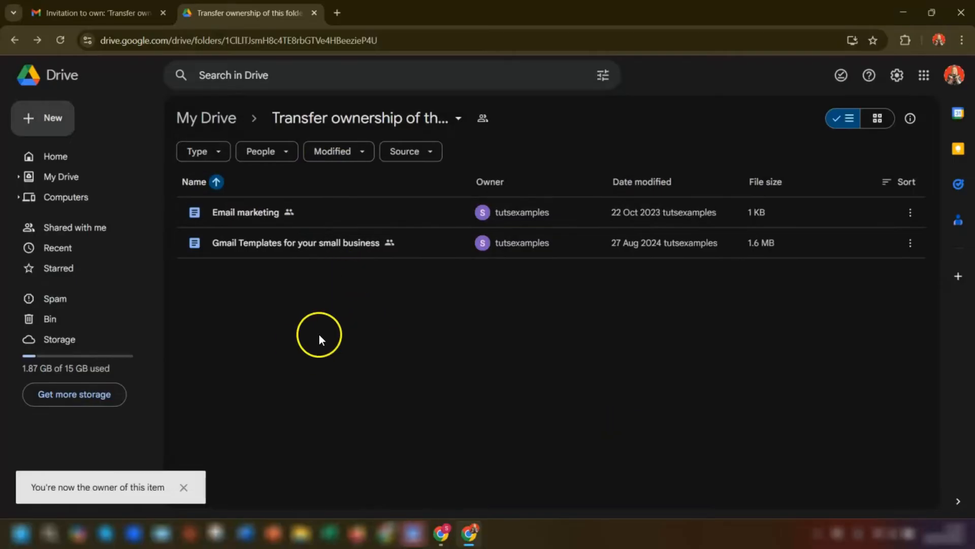
In the original account, reload Shared with me and check Email marketing's sharing in the transferred folder
{"action": "left_click", "coordinate": [445, 539]}
{"action": "left_click", "coordinate": [59, 226]}
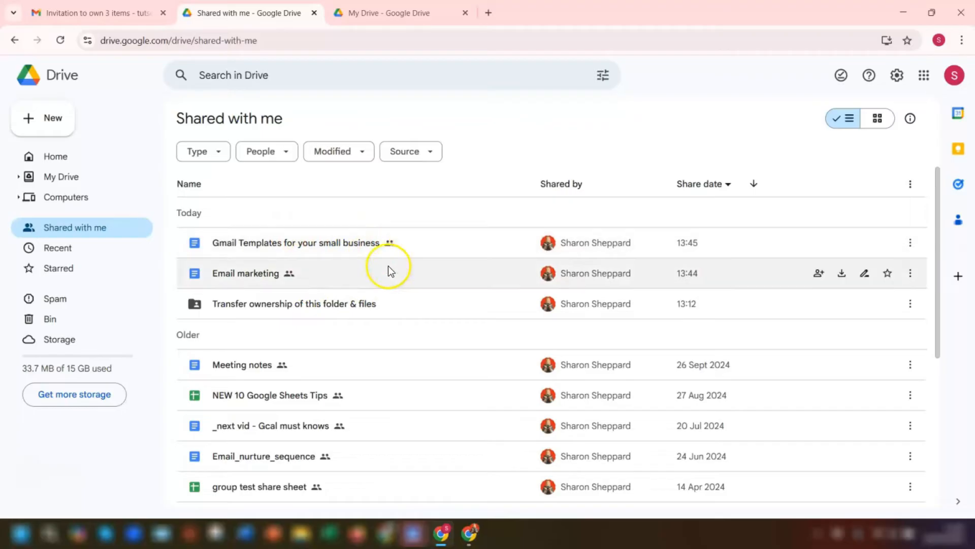
{"action": "double_click", "coordinate": [245, 306]}
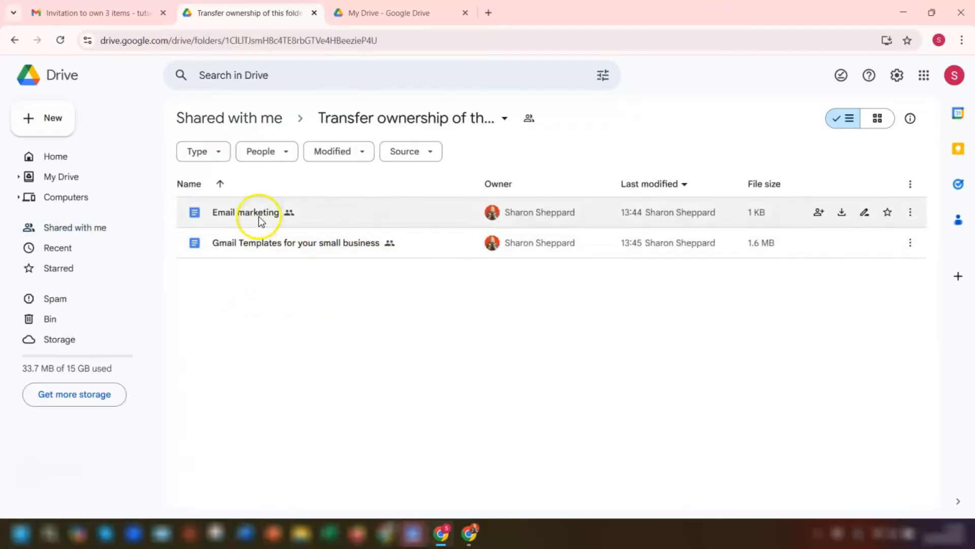
{"action": "right_click", "coordinate": [258, 215]}
{"action": "mouse_move", "coordinate": [341, 335]}
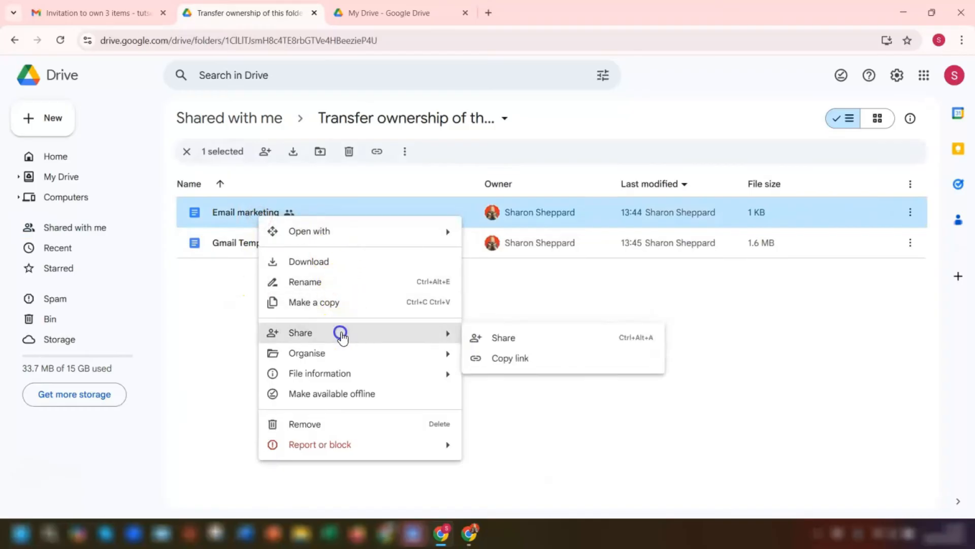
{"action": "left_click", "coordinate": [496, 338]}
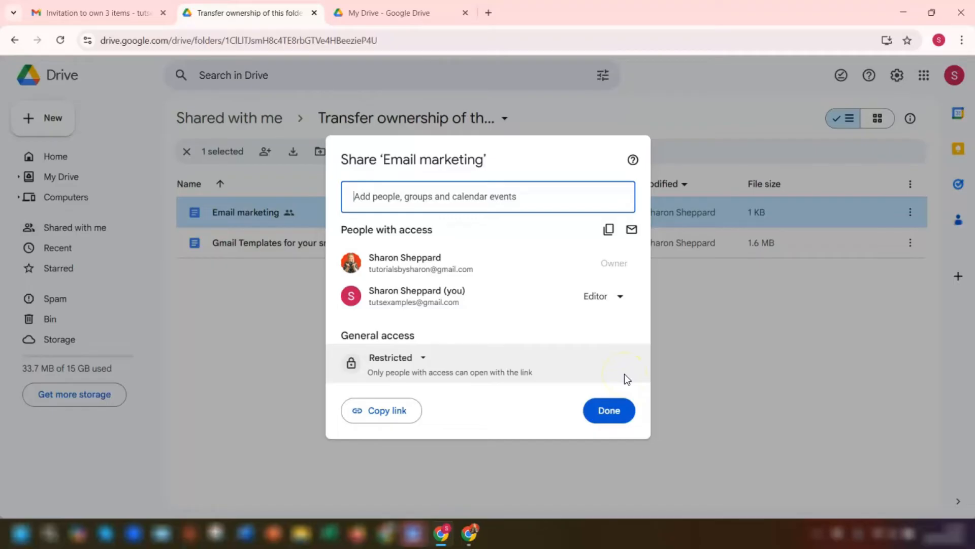
{"action": "left_click", "coordinate": [599, 417]}
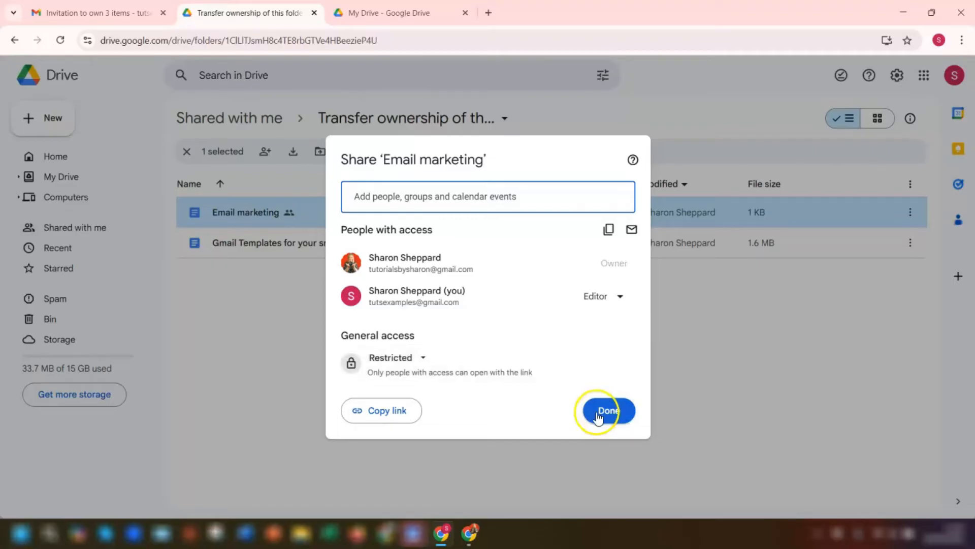
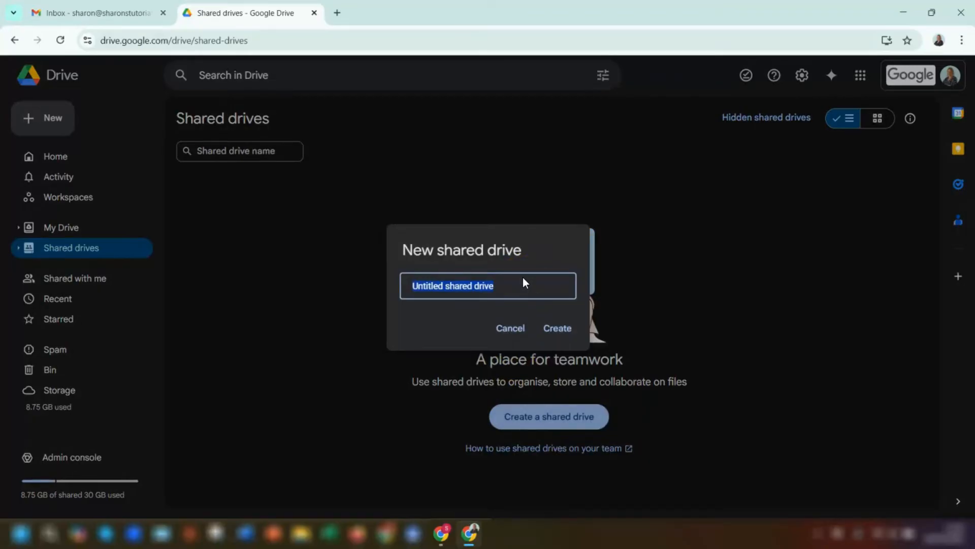
Create a shared drive named 'Test' and return to My Drive
{"action": "type", "text": "Test"}
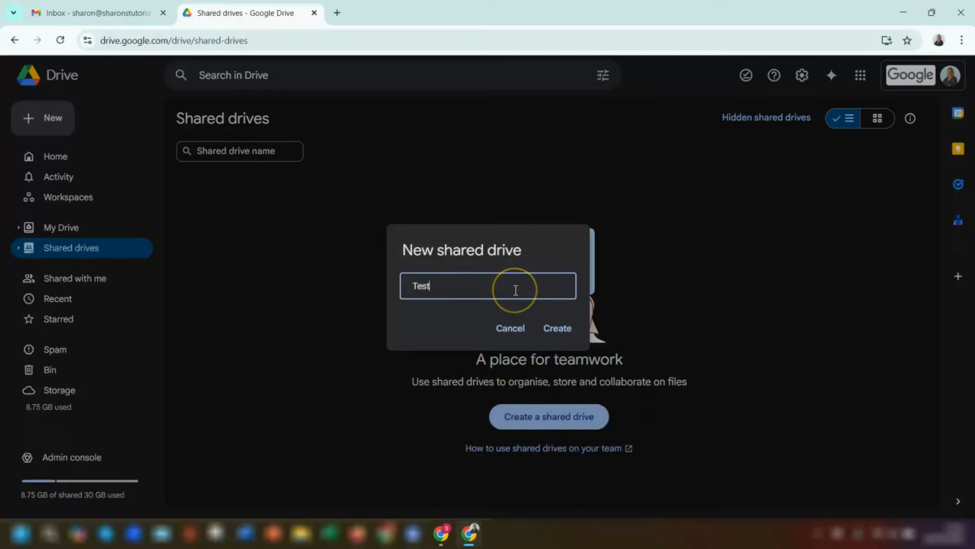
{"action": "left_click", "coordinate": [558, 329]}
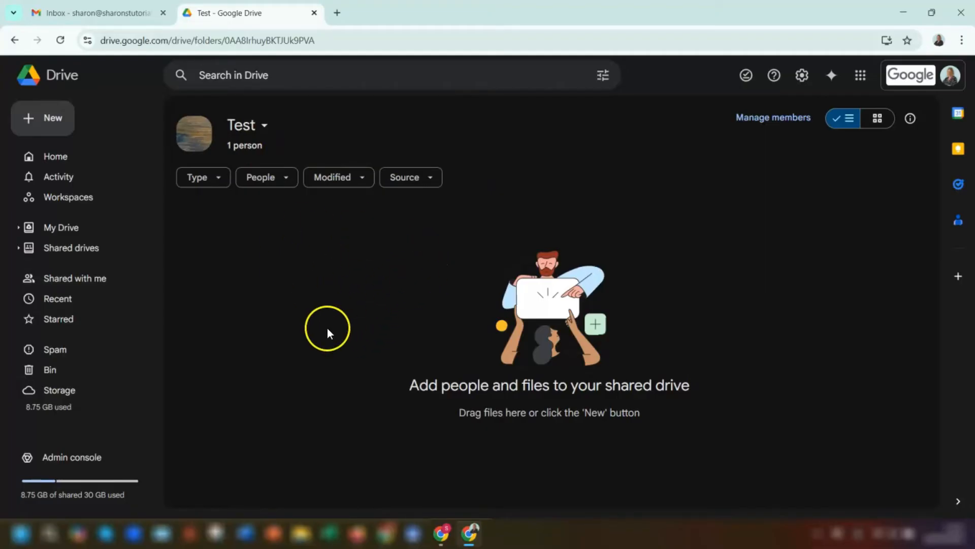
{"action": "left_click", "coordinate": [59, 231]}
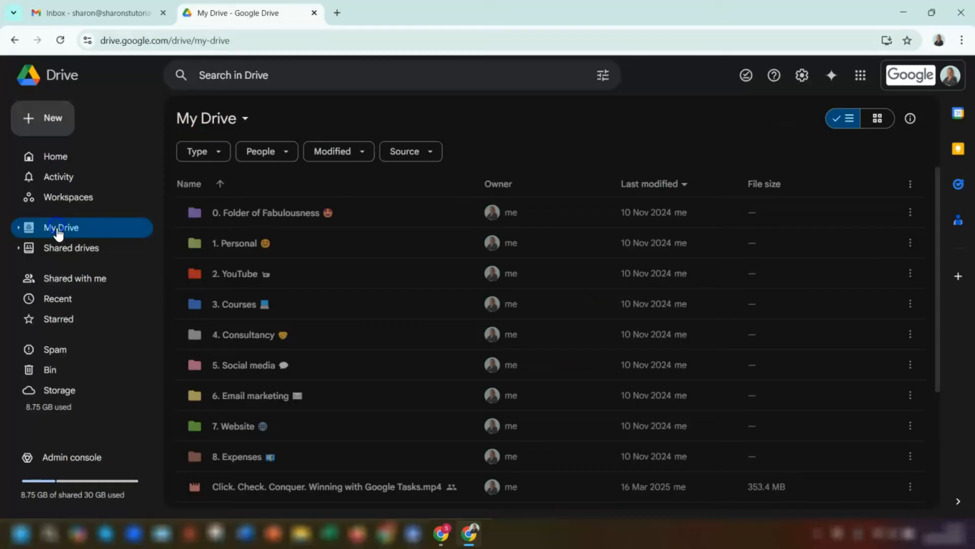
In '0. Folder of Fabulousness', select 'YT comment - Jan.png' and 'YT comments'
{"action": "double_click", "coordinate": [350, 213]}
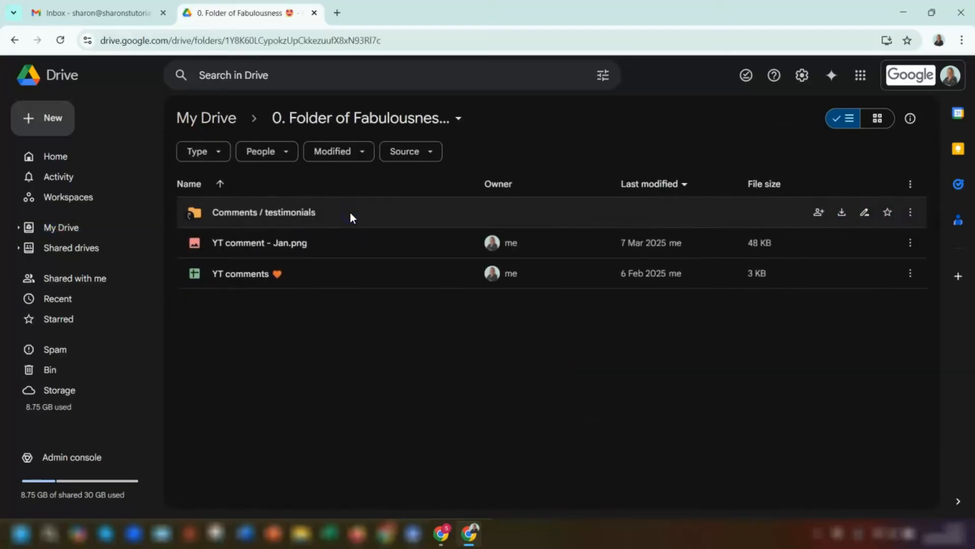
{"action": "left_click", "coordinate": [361, 246]}
{"action": "left_click", "coordinate": [346, 275], "text": "shift"}
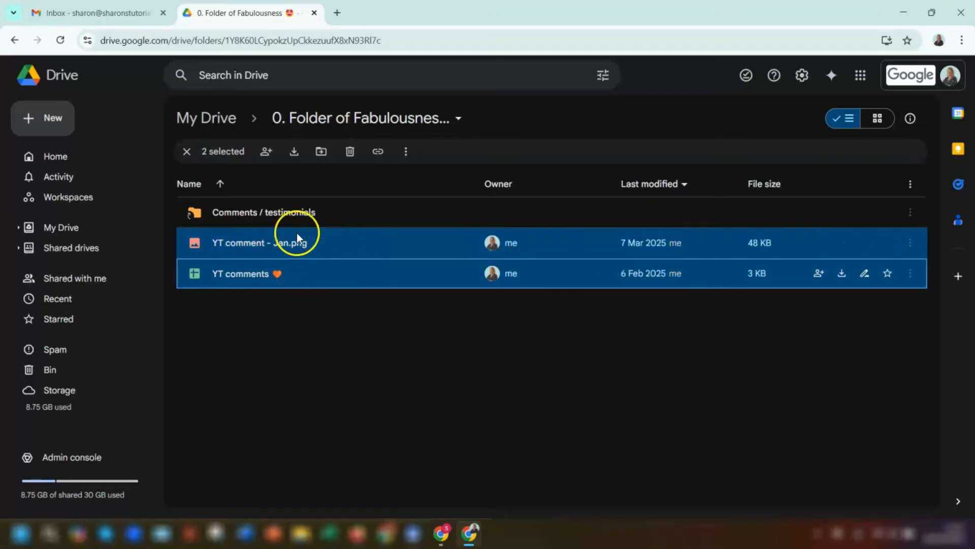
Move both files into the Test shared drive, accept the ownership change, and open Test
{"action": "left_click", "coordinate": [321, 151]}
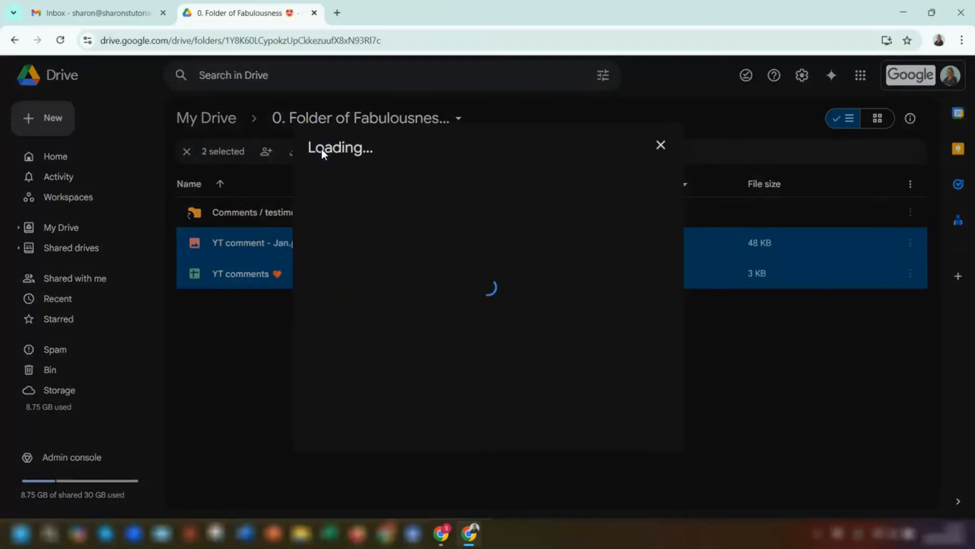
{"action": "left_click", "coordinate": [445, 204]}
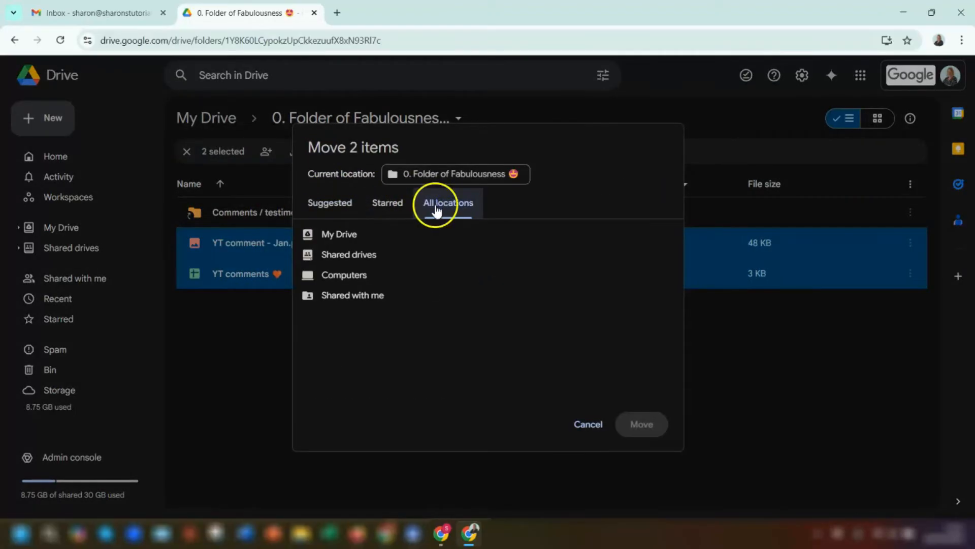
{"action": "left_click", "coordinate": [658, 254]}
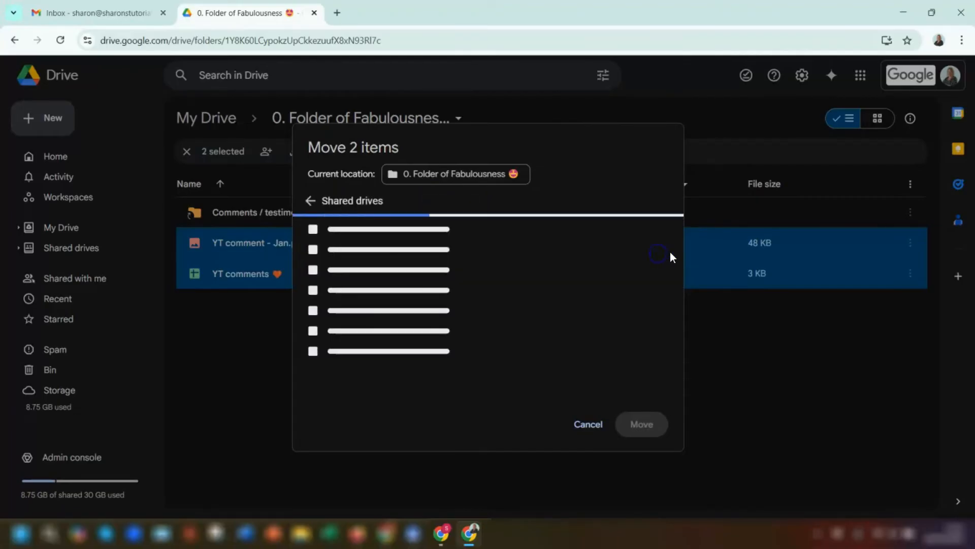
{"action": "left_click", "coordinate": [630, 231]}
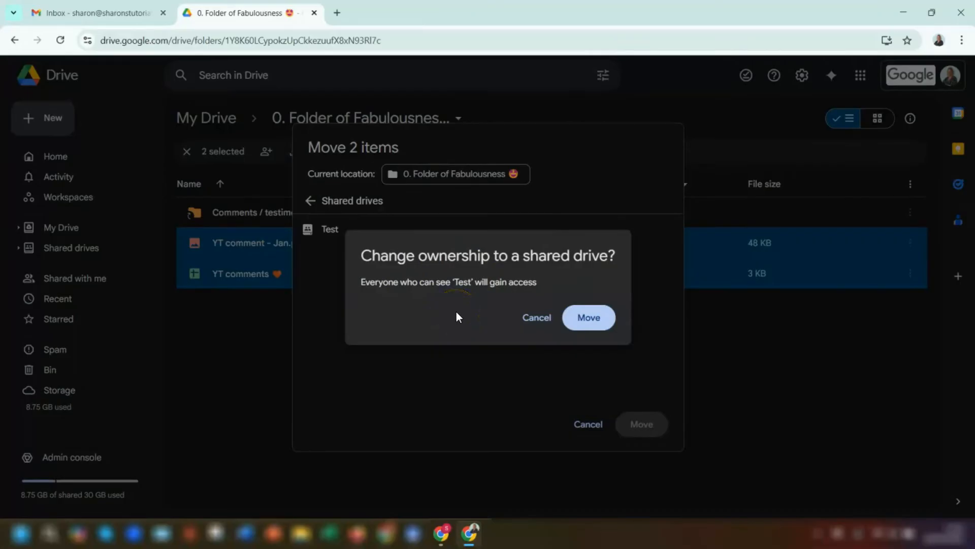
{"action": "left_click", "coordinate": [584, 316]}
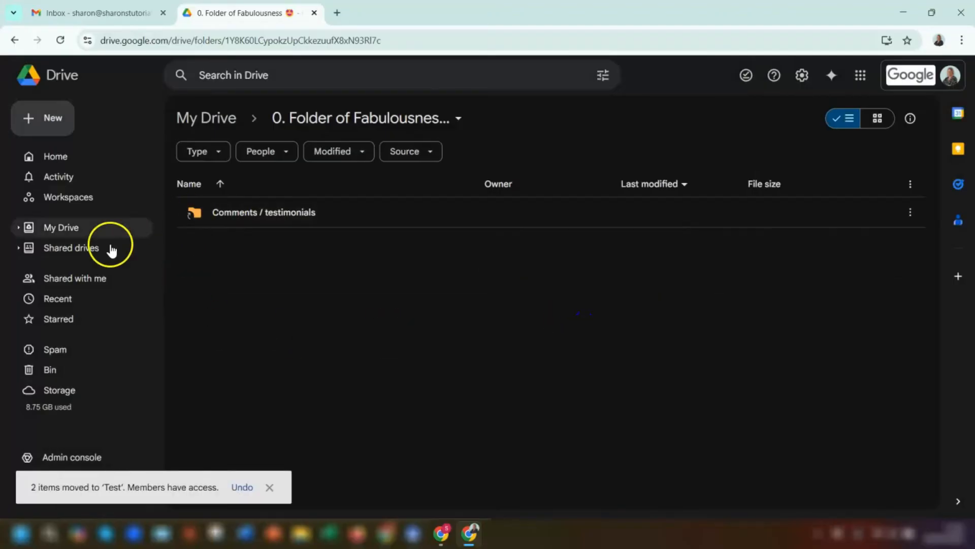
{"action": "left_click", "coordinate": [73, 249]}
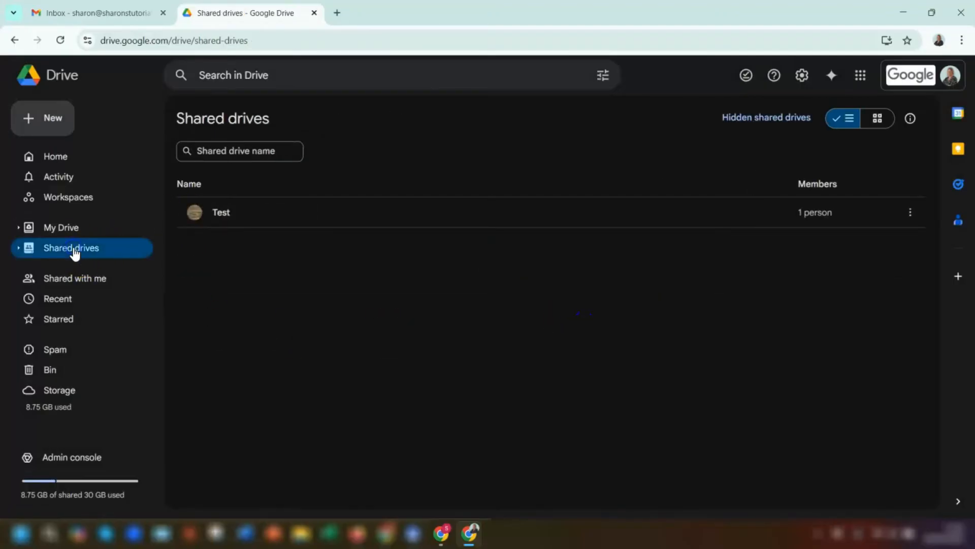
{"action": "double_click", "coordinate": [294, 212]}
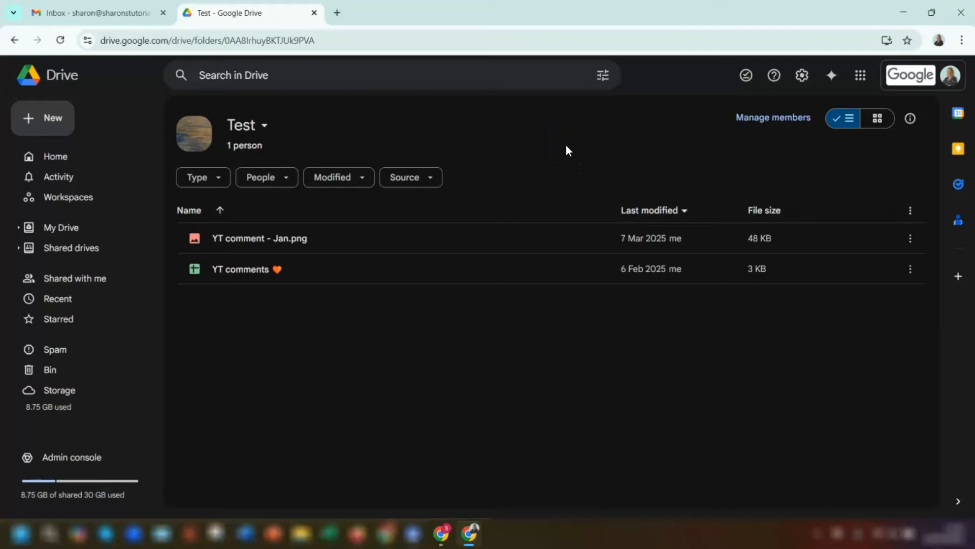
Add the second account's e-mail to Test as a Manager, sharing despite the external-account warning
{"action": "left_click", "coordinate": [783, 119]}
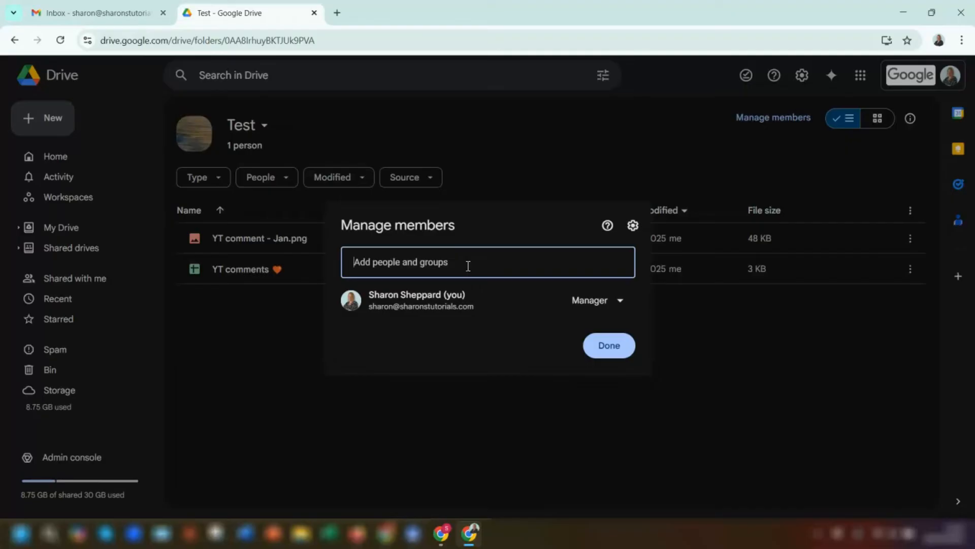
{"action": "key", "text": "ctrl+v"}
{"action": "type", "text": "s"}
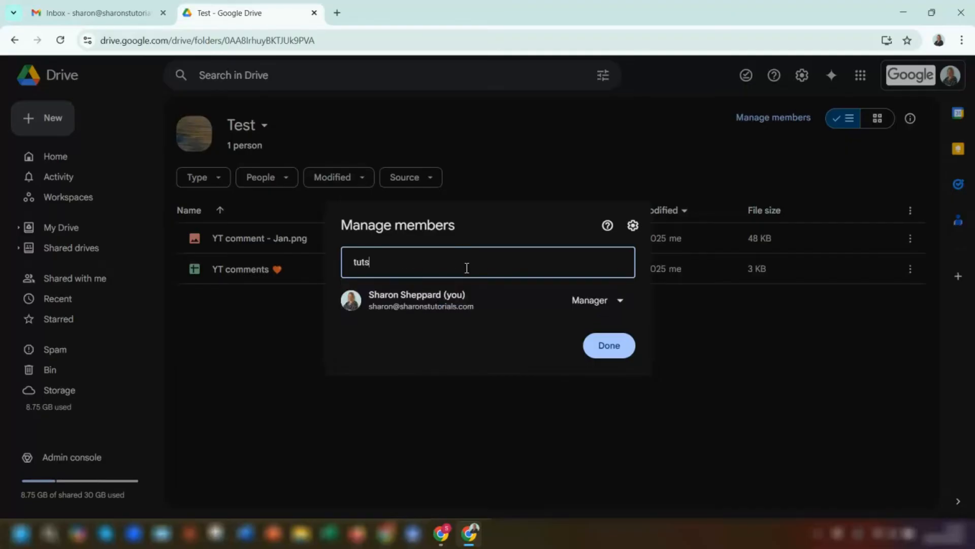
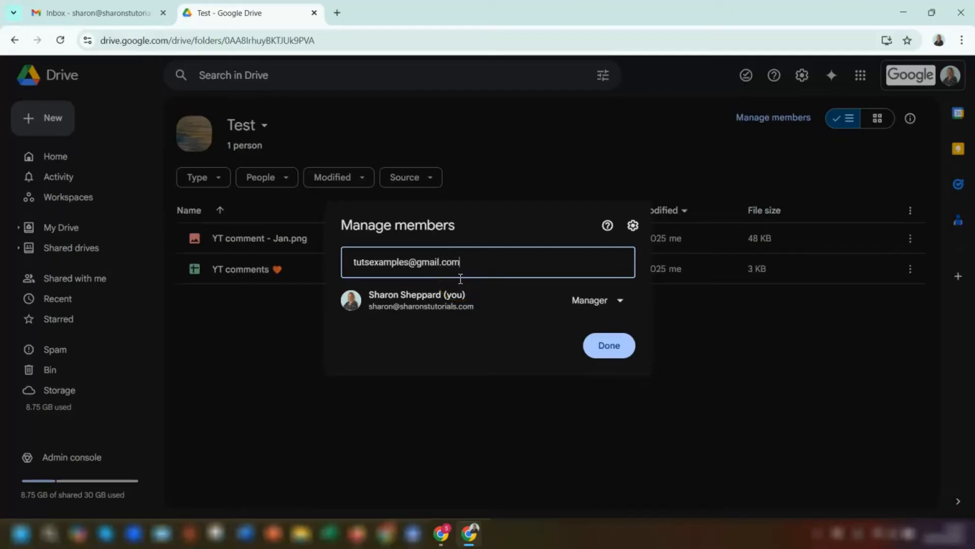
{"action": "left_click", "coordinate": [455, 294]}
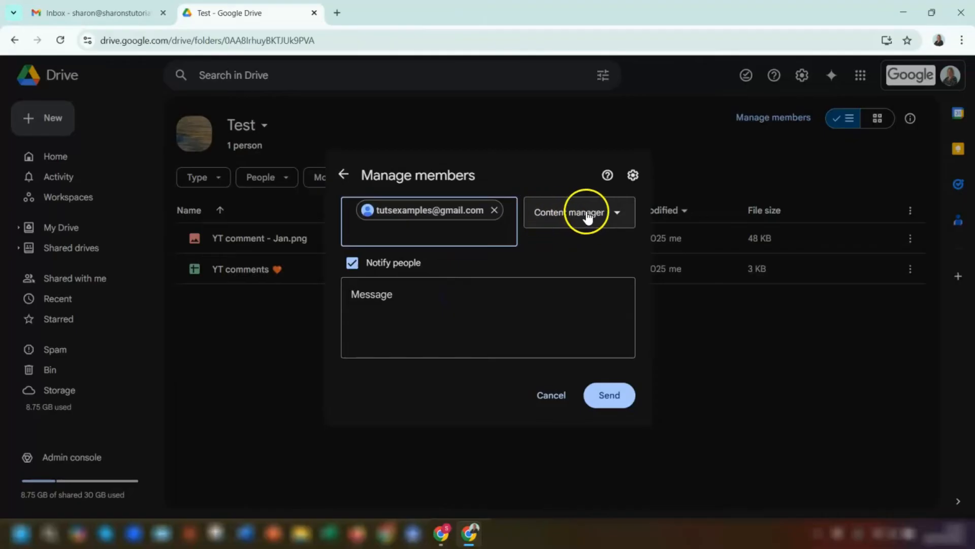
{"action": "left_click", "coordinate": [608, 214]}
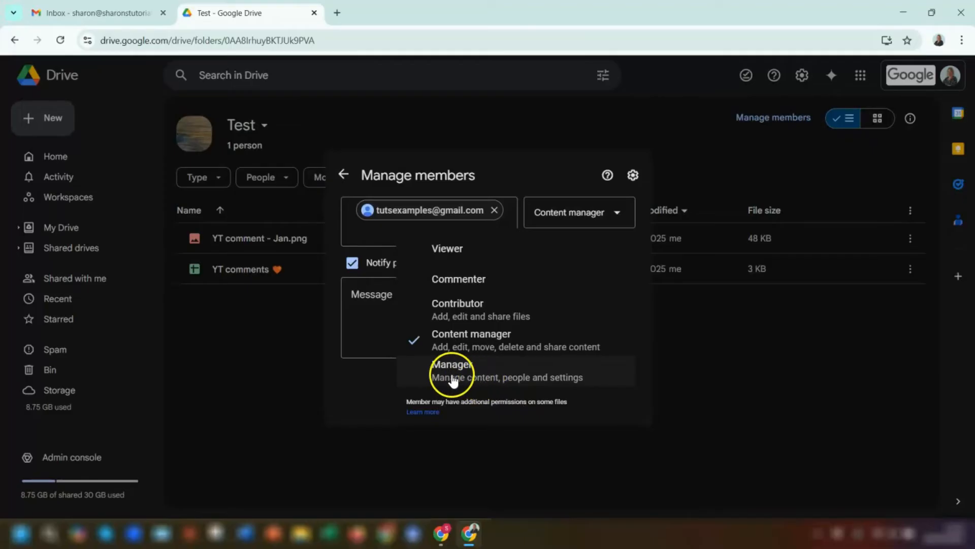
{"action": "left_click", "coordinate": [452, 375]}
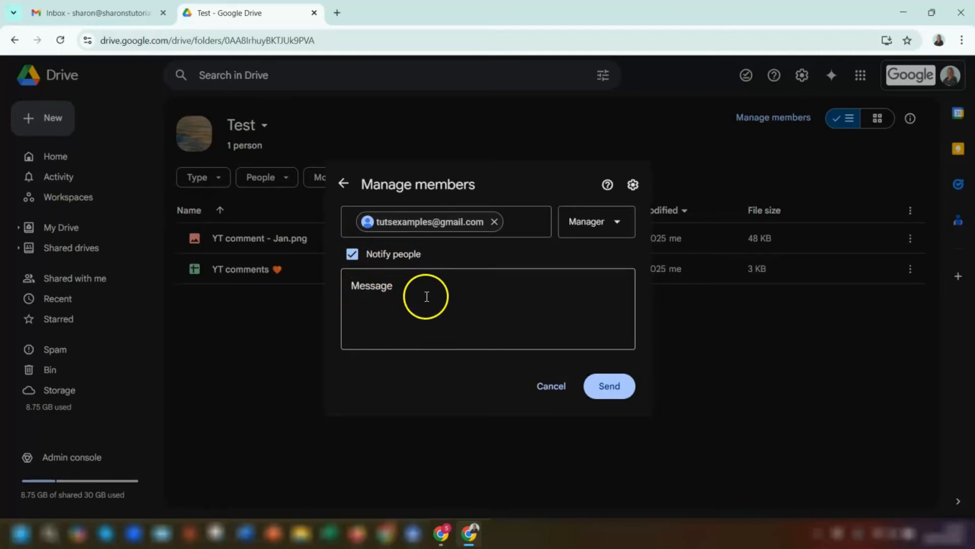
{"action": "left_click", "coordinate": [609, 388]}
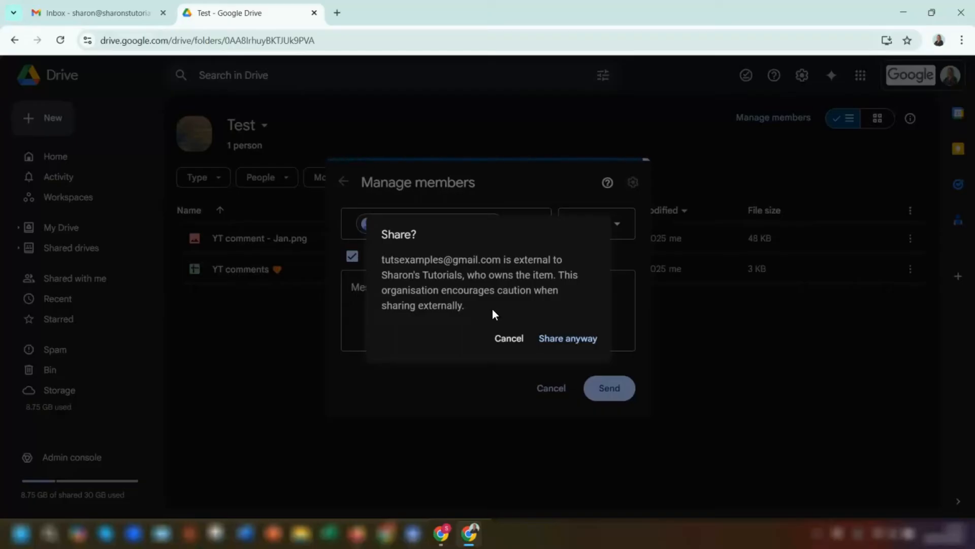
{"action": "left_click", "coordinate": [571, 339]}
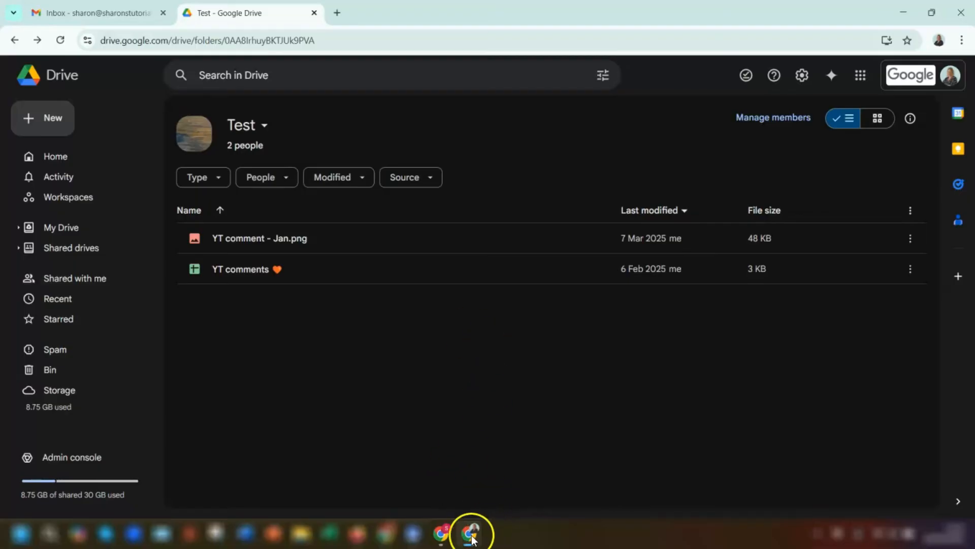
In the second account's window, refresh Drive, open Test, and select both files
{"action": "left_click", "coordinate": [442, 534]}
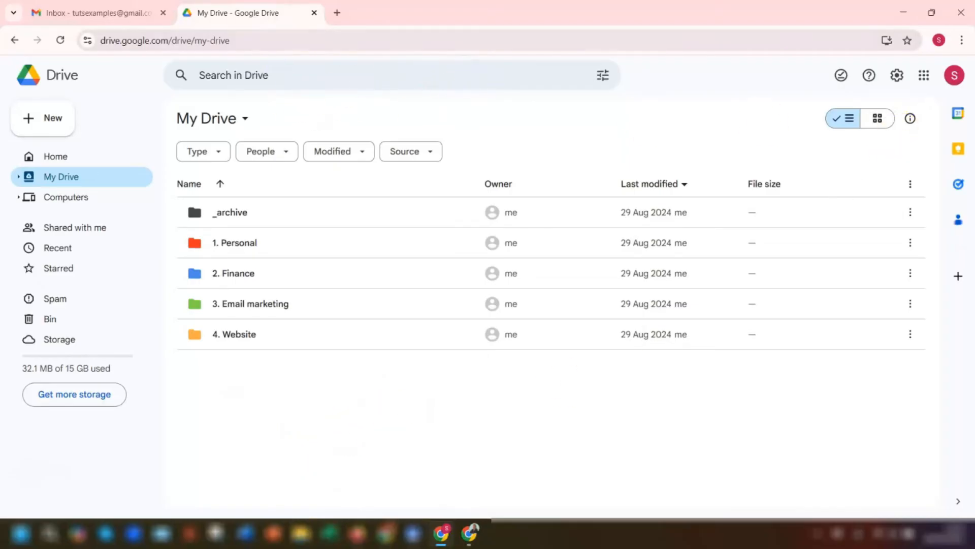
{"action": "left_click", "coordinate": [60, 39]}
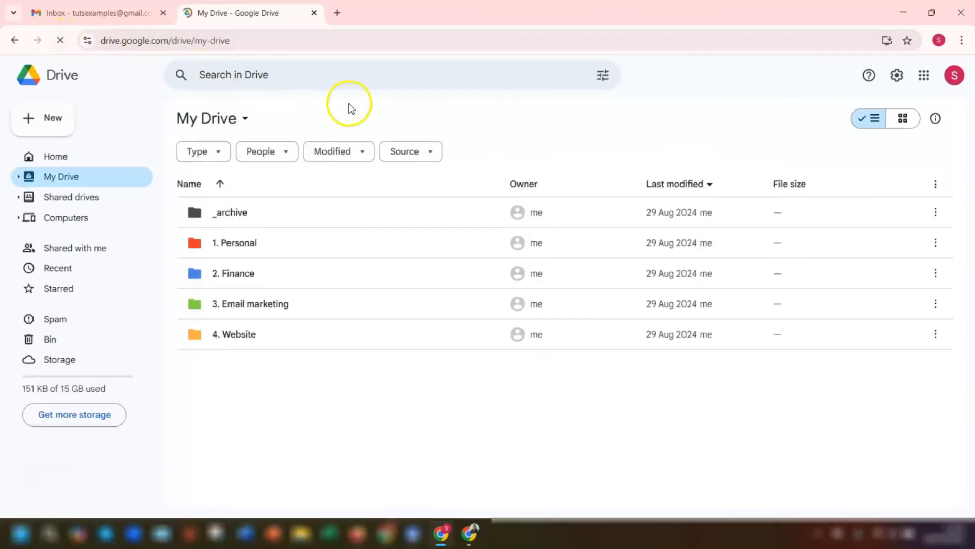
{"action": "left_click", "coordinate": [66, 197]}
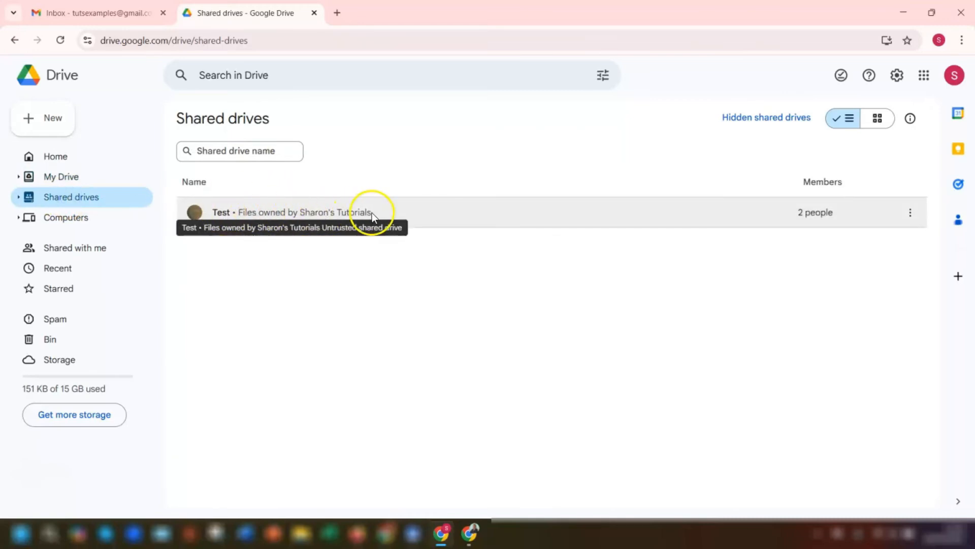
{"action": "double_click", "coordinate": [391, 212]}
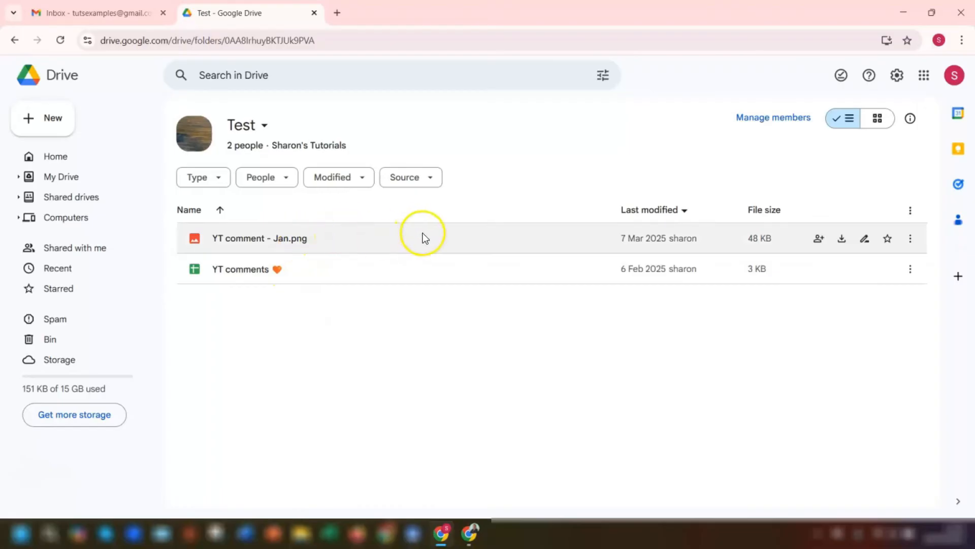
{"action": "left_click", "coordinate": [315, 237]}
{"action": "left_click", "coordinate": [314, 269], "text": "ctrl"}
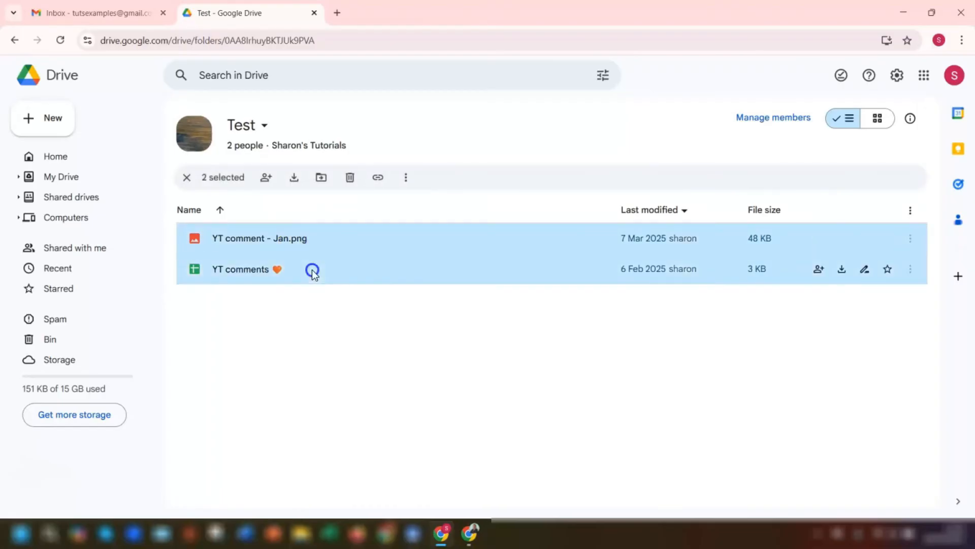
Move both files from Test into My Drive, becoming their new owner, and view My Drive
{"action": "left_click", "coordinate": [324, 181]}
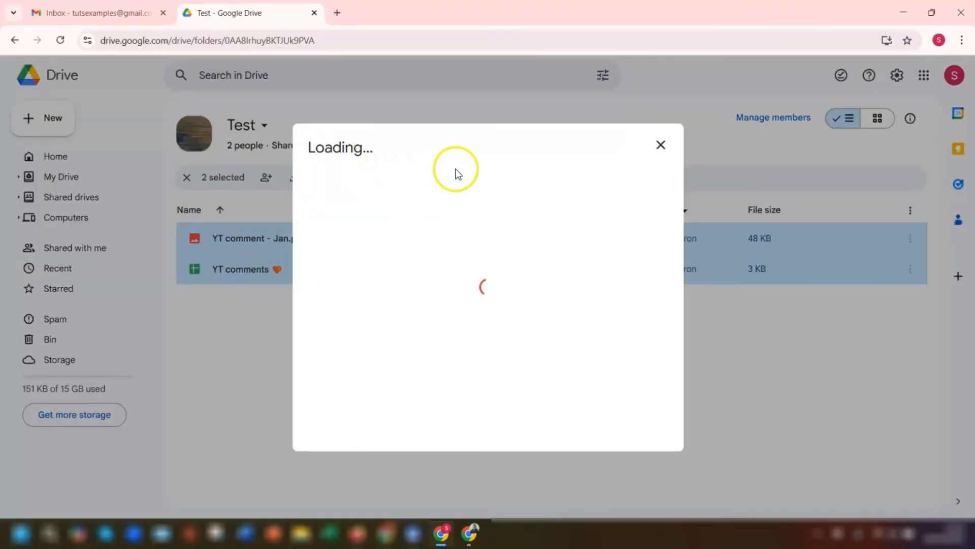
{"action": "left_click", "coordinate": [441, 202]}
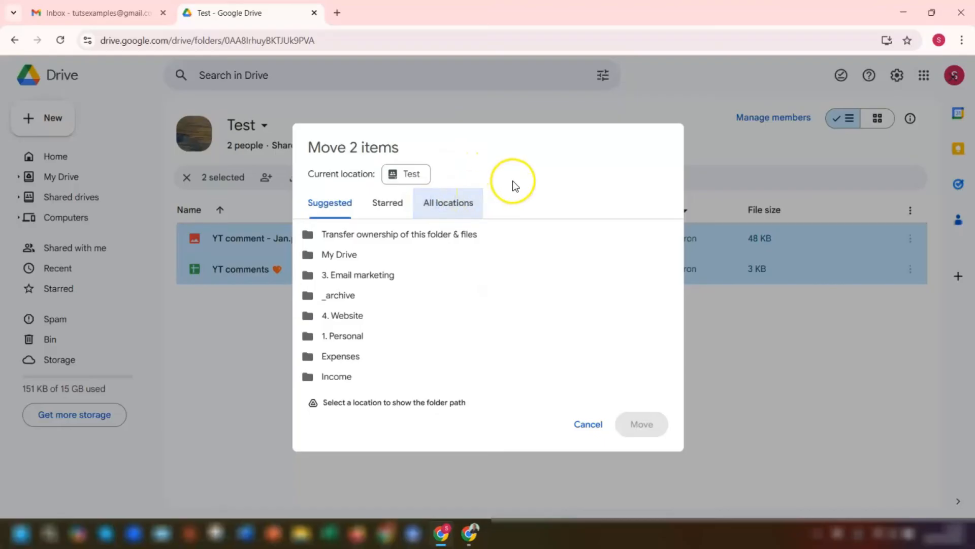
{"action": "mouse_move", "coordinate": [348, 239]}
{"action": "left_click", "coordinate": [629, 235]}
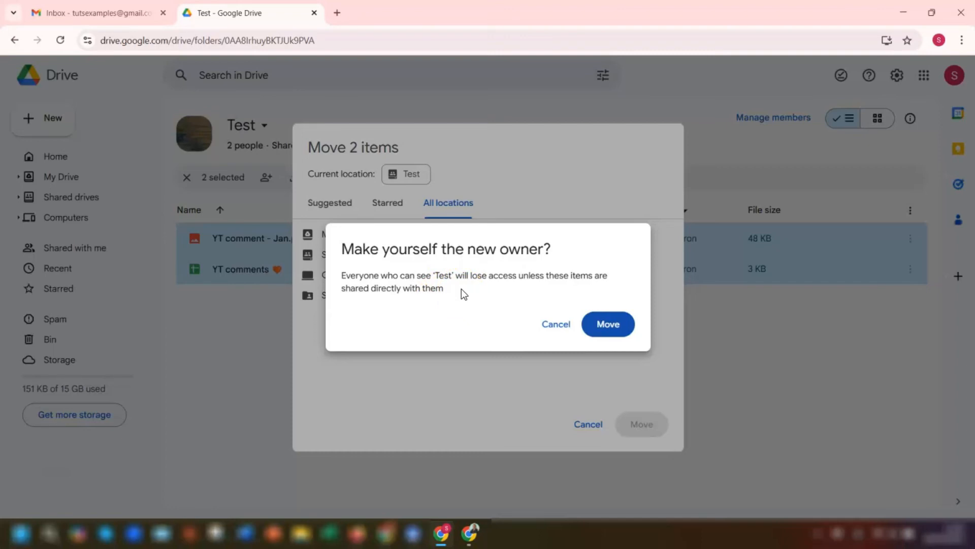
{"action": "left_click", "coordinate": [616, 324]}
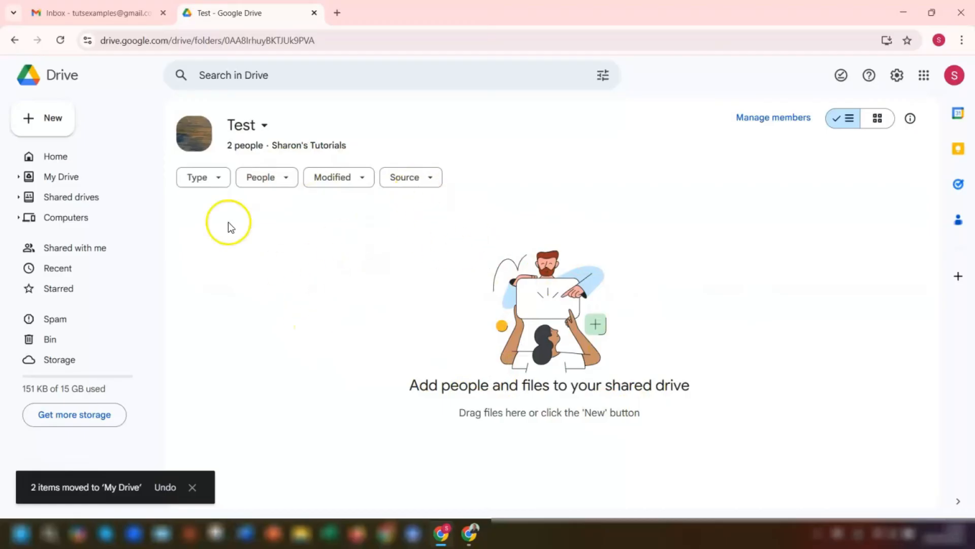
{"action": "left_click", "coordinate": [51, 177]}
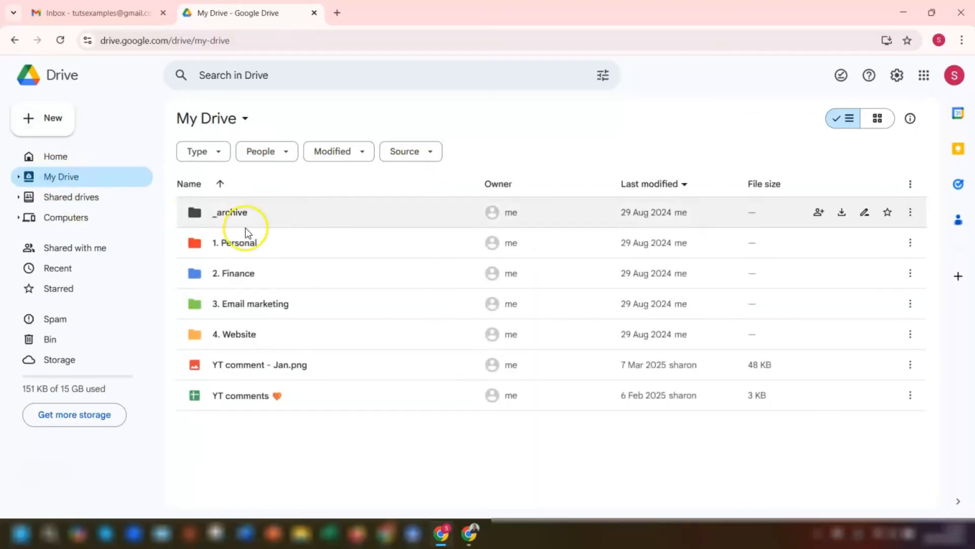
Confirm in sharing settings that this account owns 'YT comment - Jan.png', then switch windows
{"action": "left_click", "coordinate": [324, 367]}
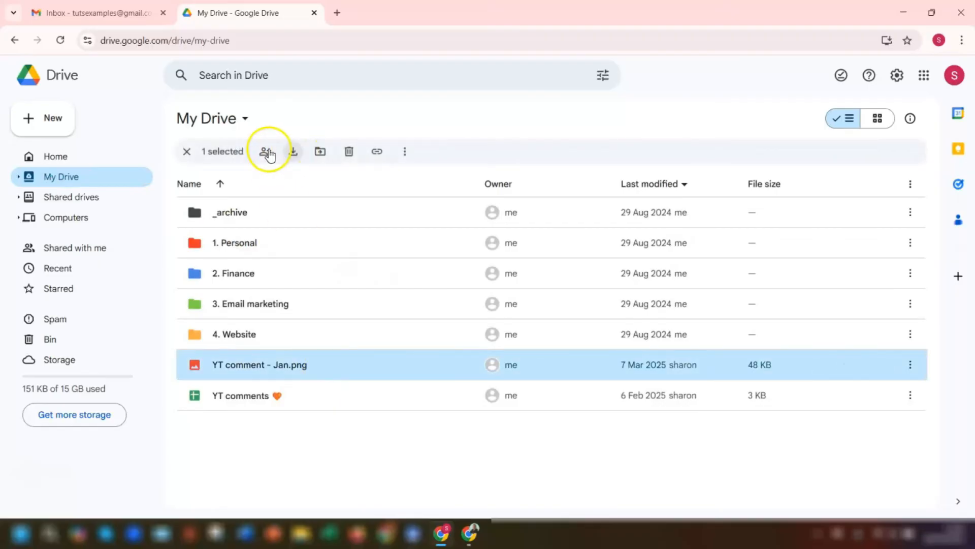
{"action": "left_click", "coordinate": [264, 152]}
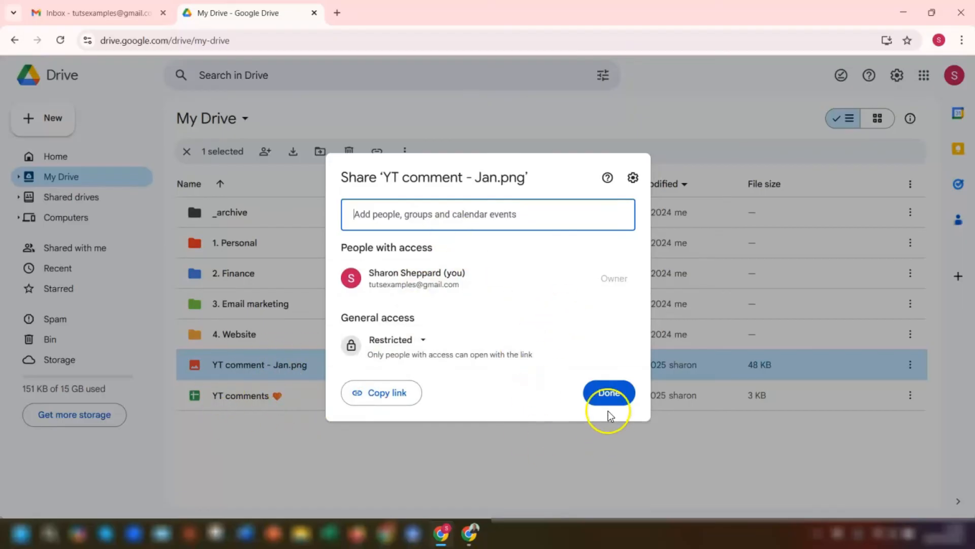
{"action": "left_click", "coordinate": [609, 393]}
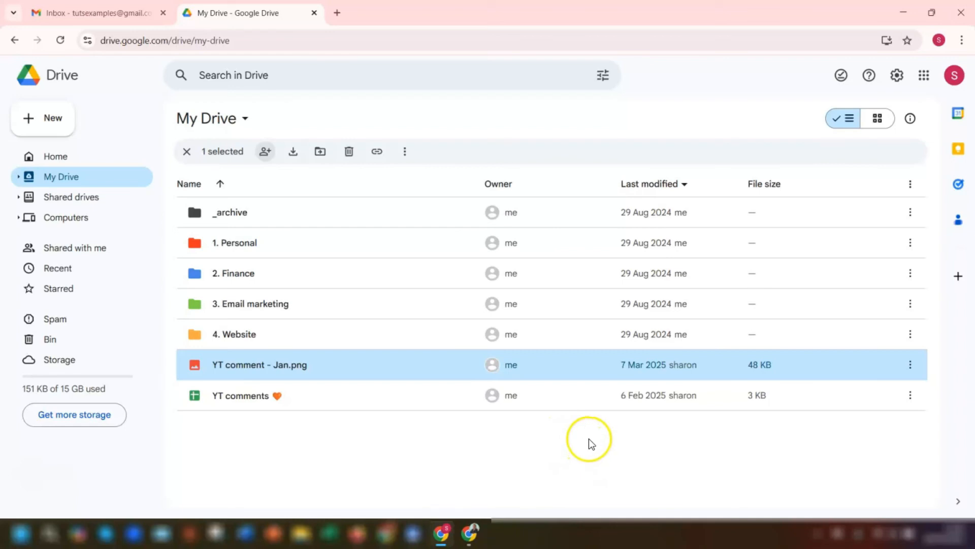
{"action": "left_click", "coordinate": [471, 534]}
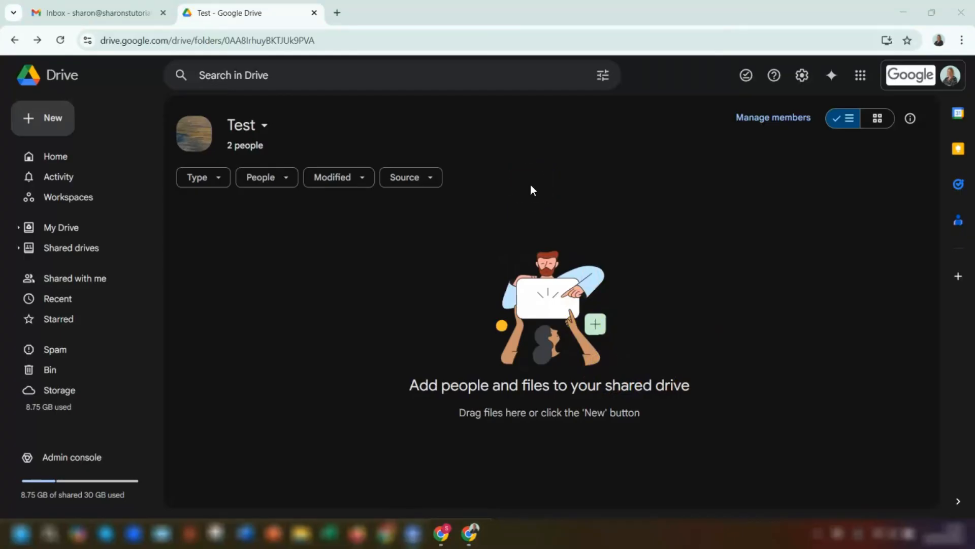
Delete the empty Test shared drive, then switch back to the other account's window
{"action": "left_click", "coordinate": [72, 250]}
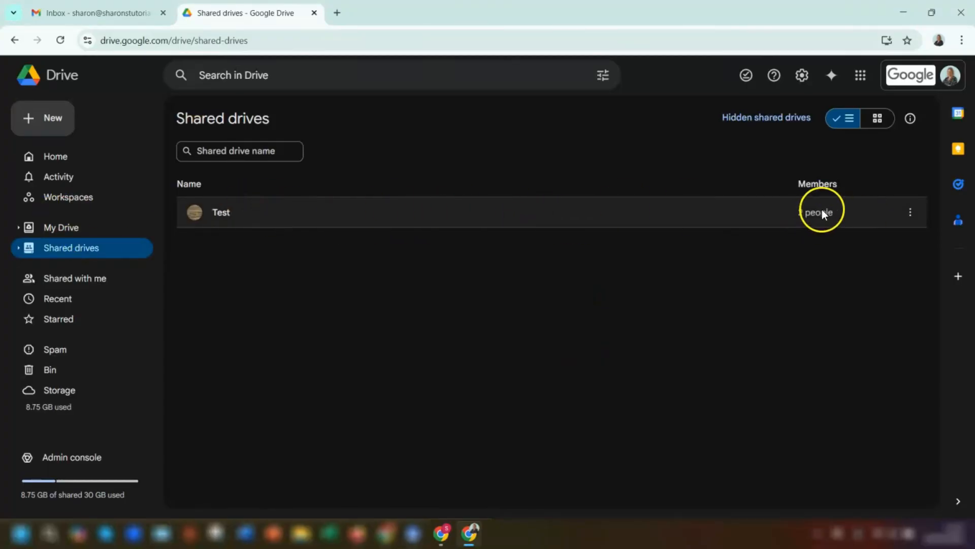
{"action": "left_click", "coordinate": [911, 212]}
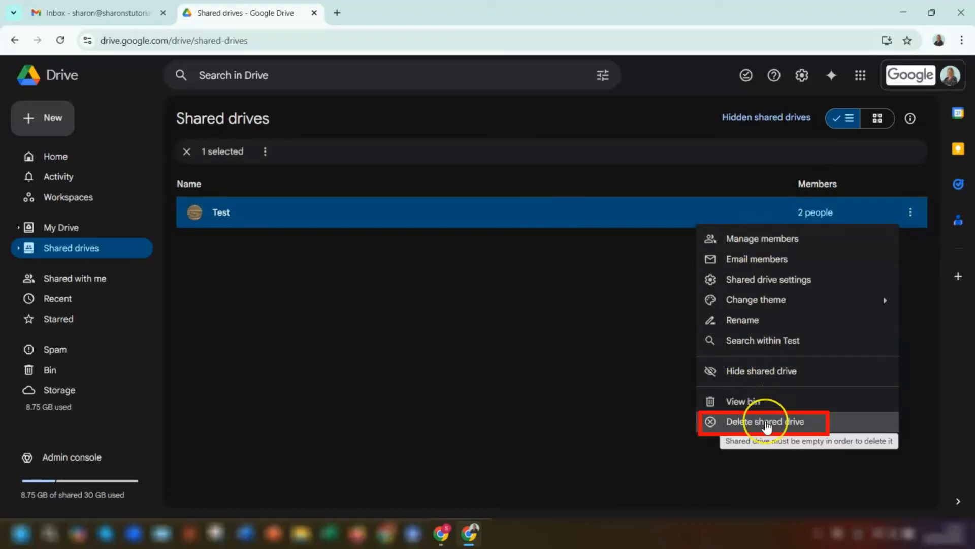
{"action": "left_click", "coordinate": [766, 424]}
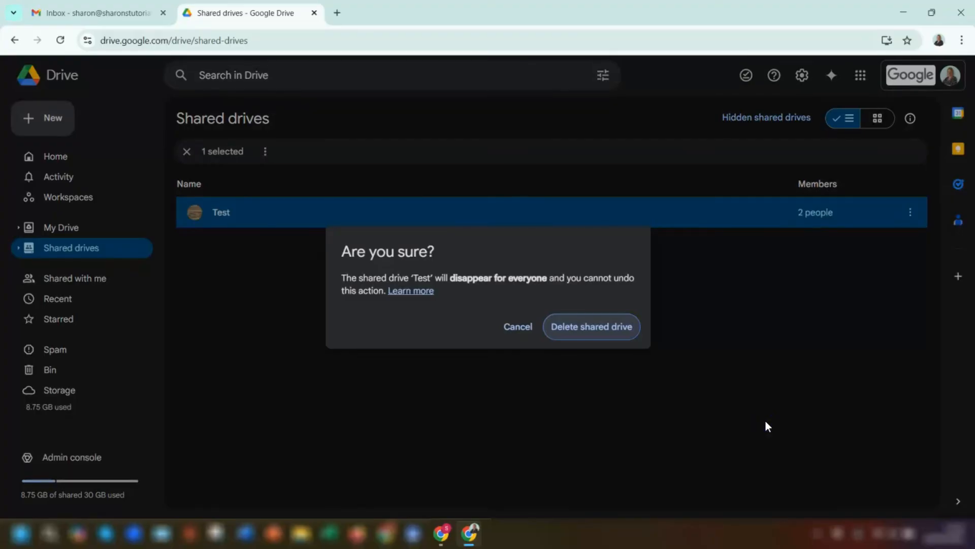
{"action": "left_click", "coordinate": [581, 329]}
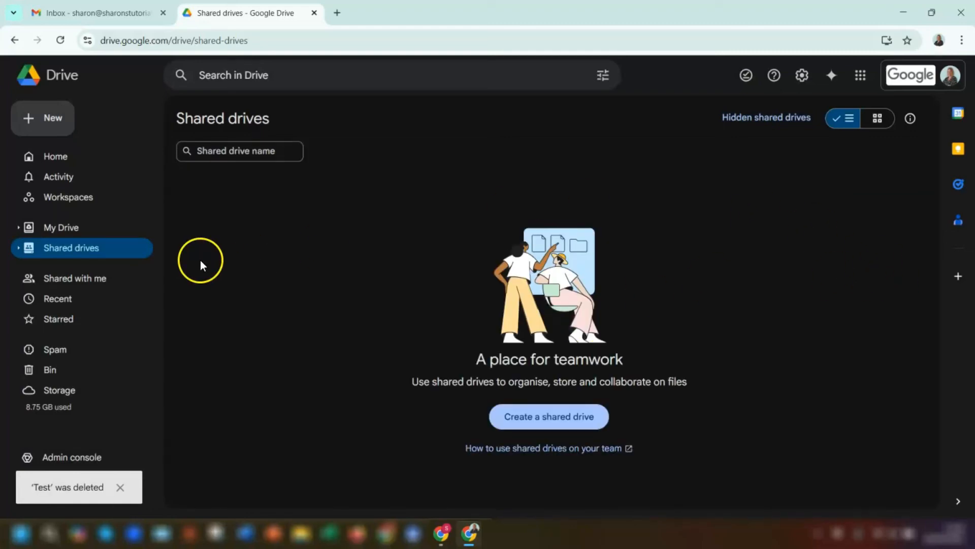
{"action": "left_click", "coordinate": [441, 532]}
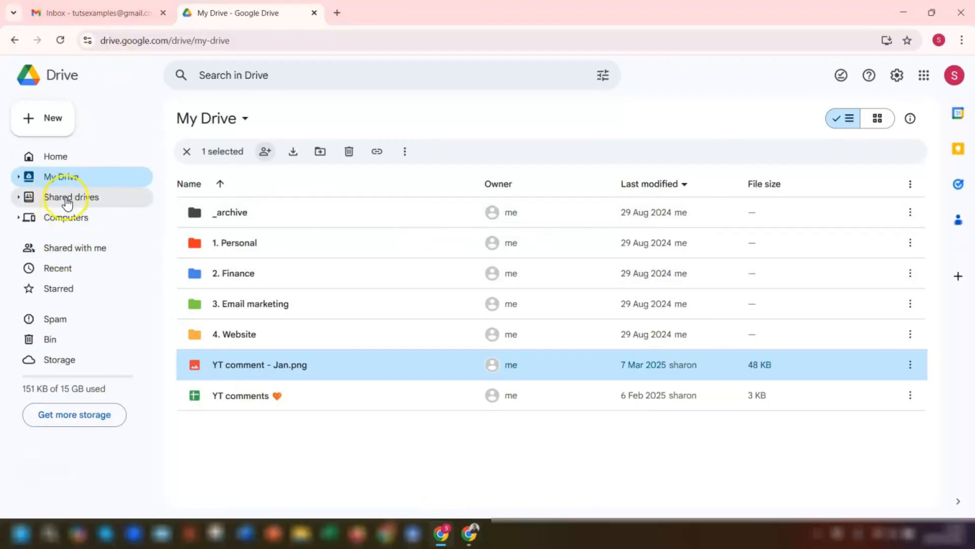
Reload Drive, open My Drive to check both moved files remain, then switch windows back
{"action": "left_click", "coordinate": [60, 42]}
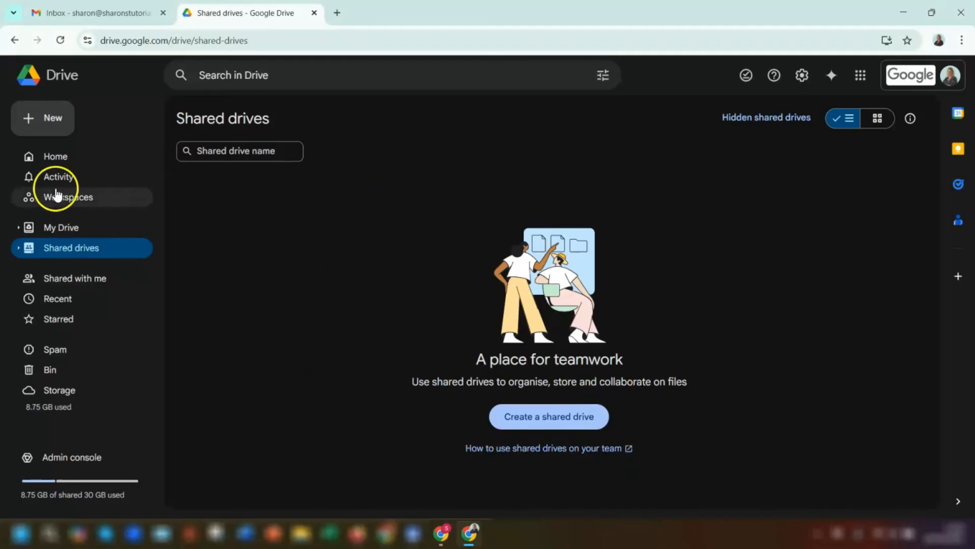
{"action": "left_click", "coordinate": [59, 226]}
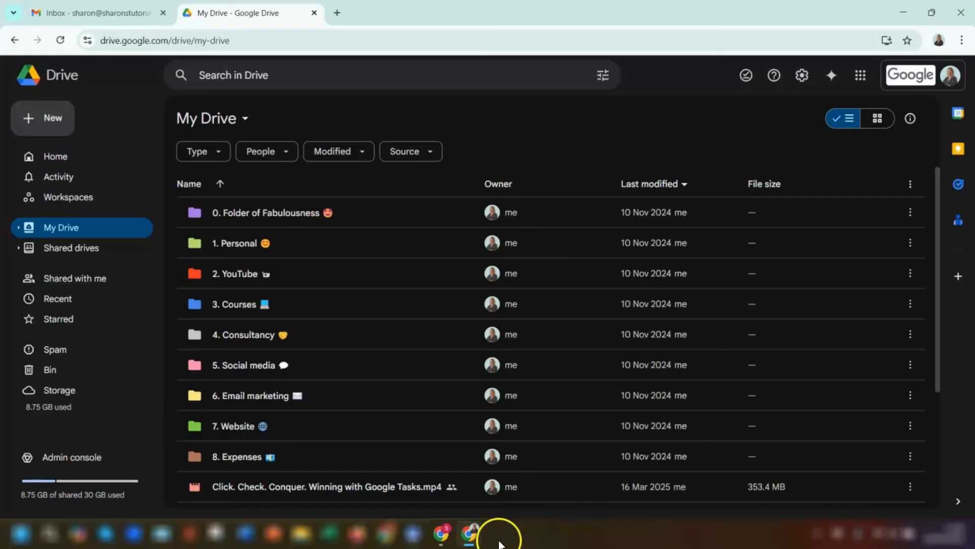
{"action": "left_click", "coordinate": [441, 533]}
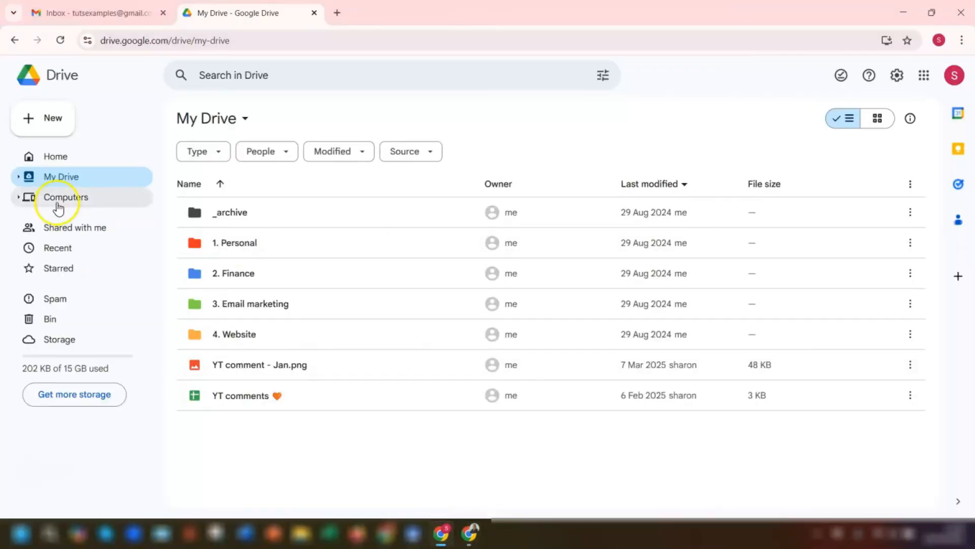